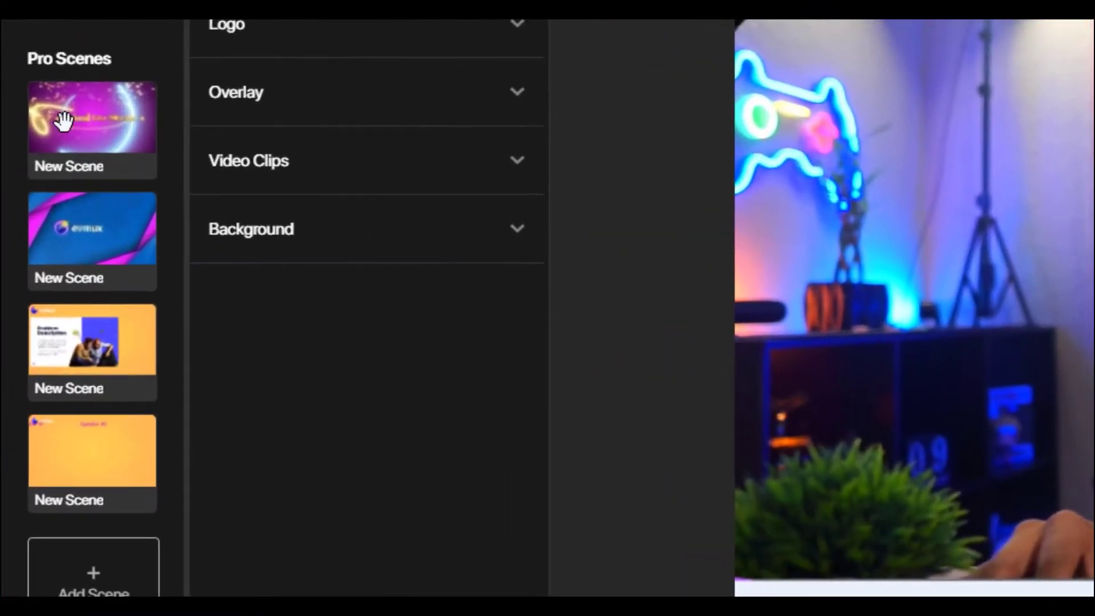
# Browse the Speakers, Countdowns and Welcome templates, then create an Empty scene (Default)
pyautogui.moveTo(46, 171)
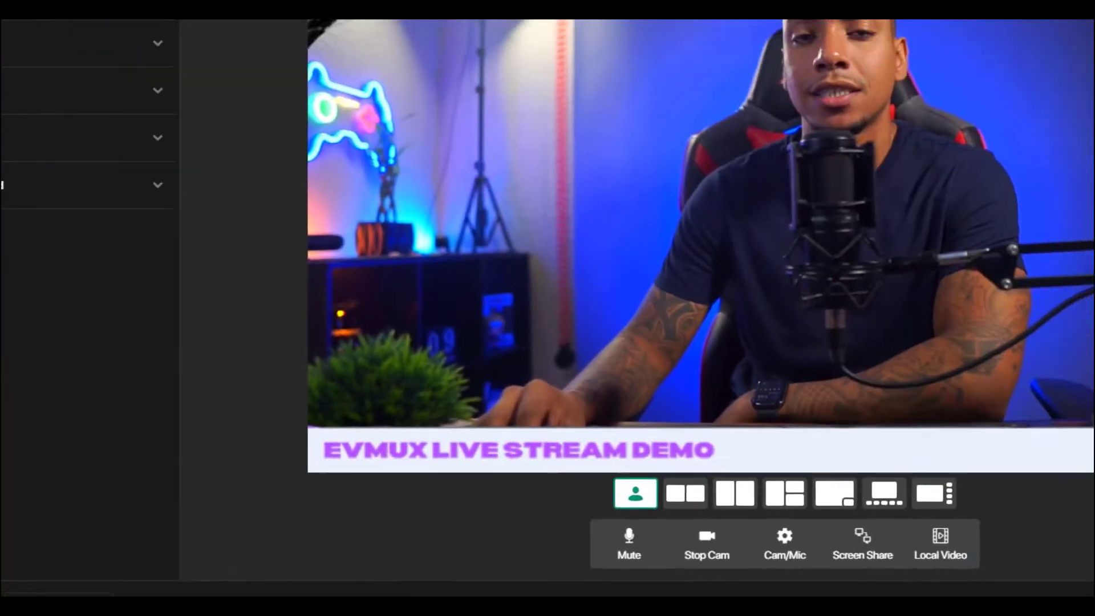
pyautogui.click(25, 255)
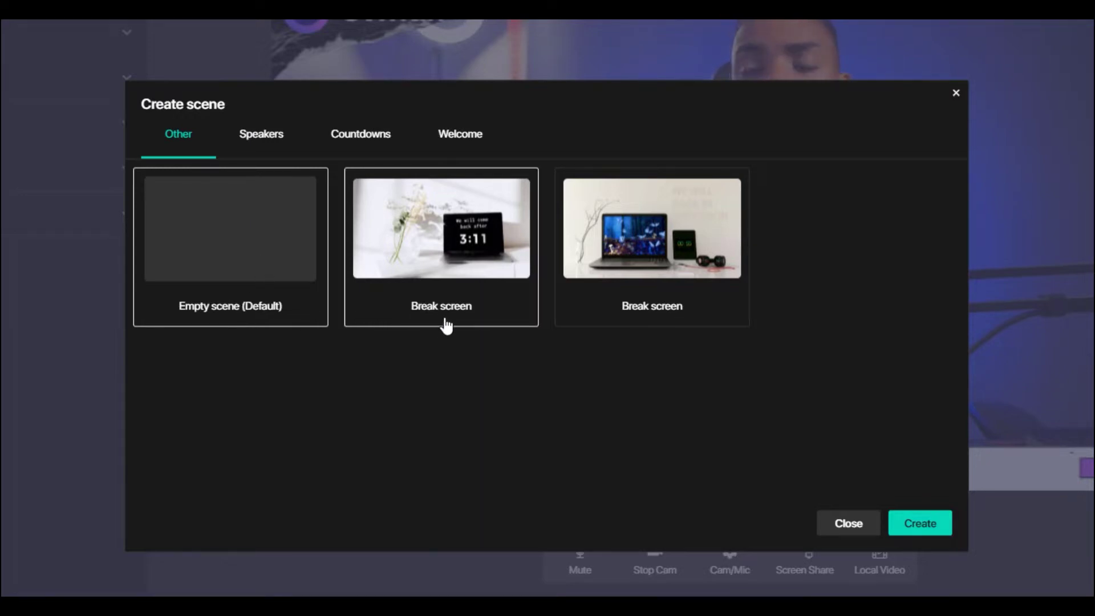
pyautogui.click(275, 132)
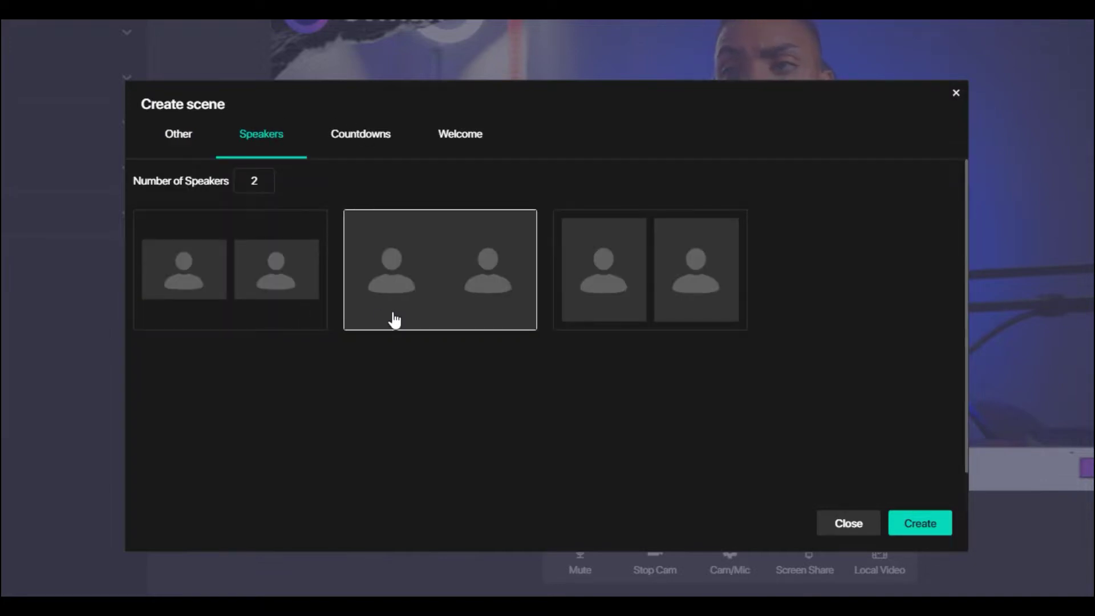
pyautogui.click(368, 131)
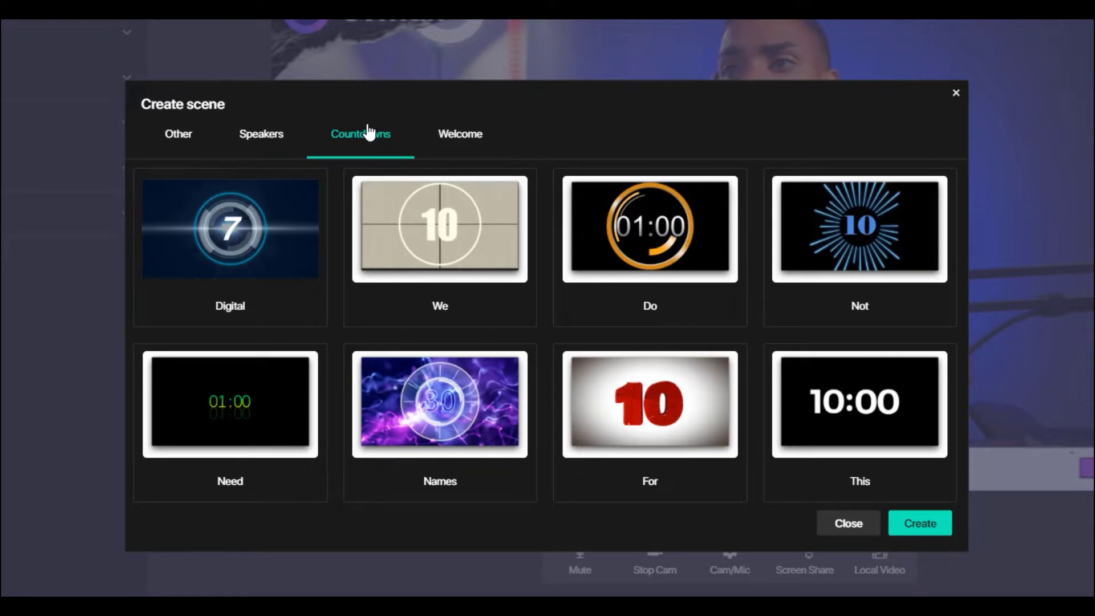
pyautogui.click(465, 146)
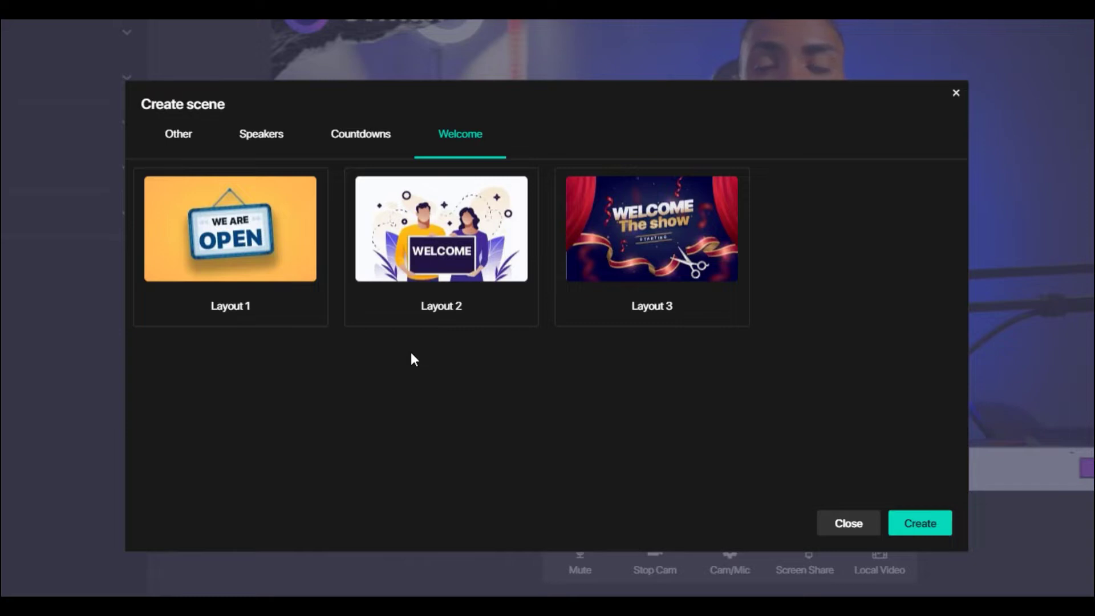
pyautogui.click(178, 143)
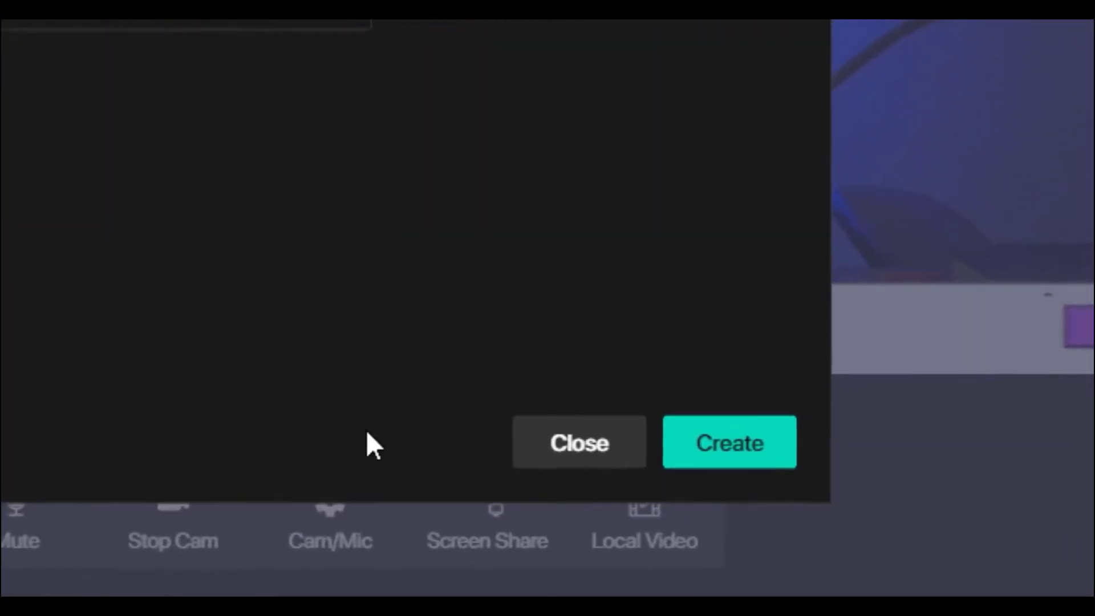
pyautogui.click(742, 453)
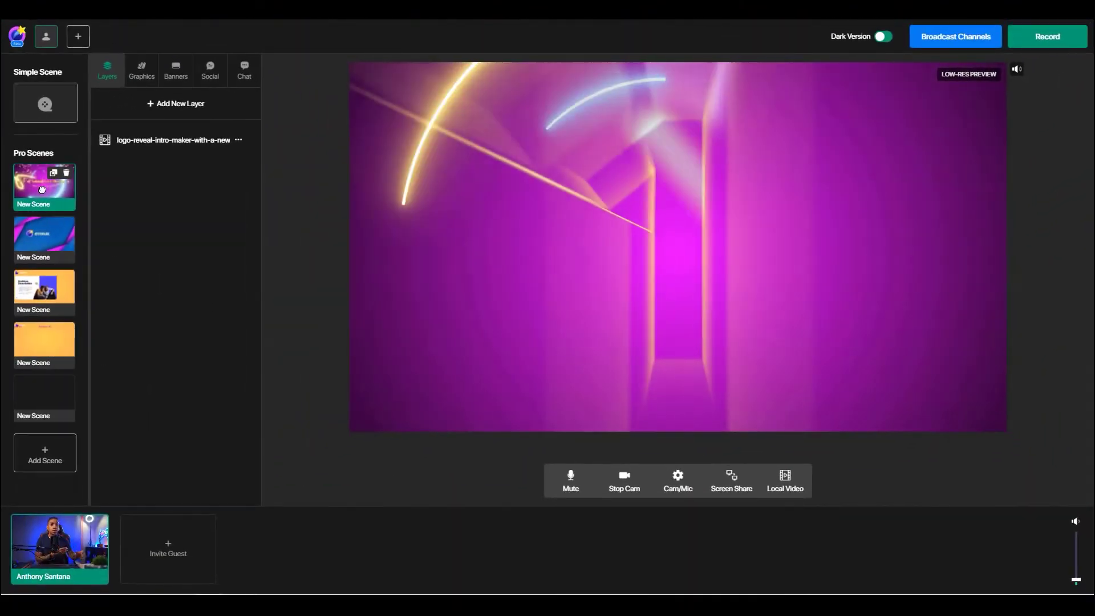
# Preview the Simple camera scene, then the blue evmux and orange slideshow Pro Scenes
pyautogui.click(58, 98)
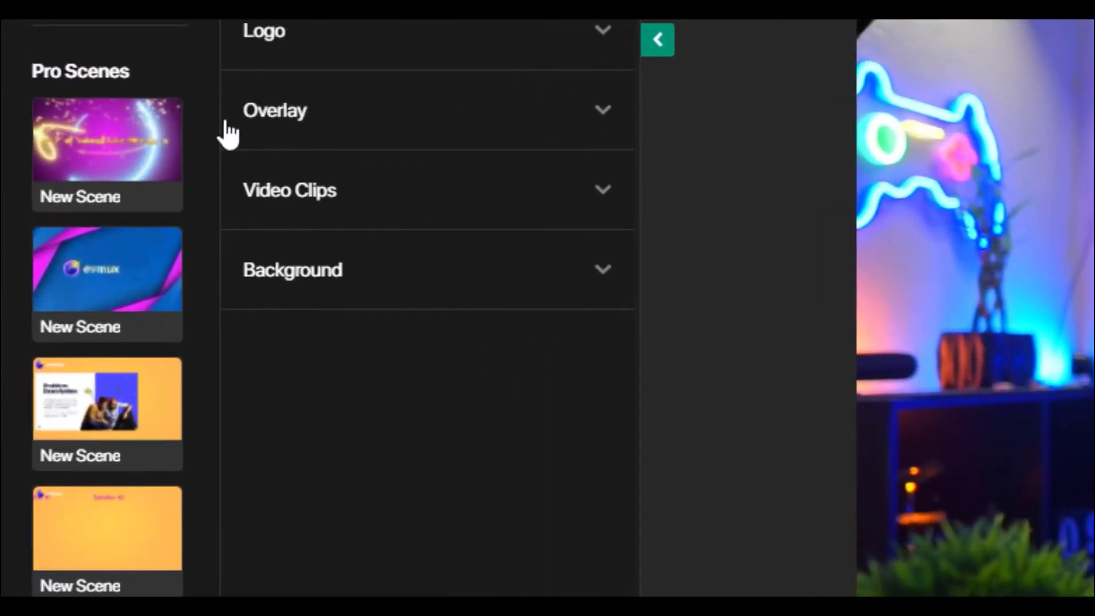
pyautogui.moveTo(57, 188)
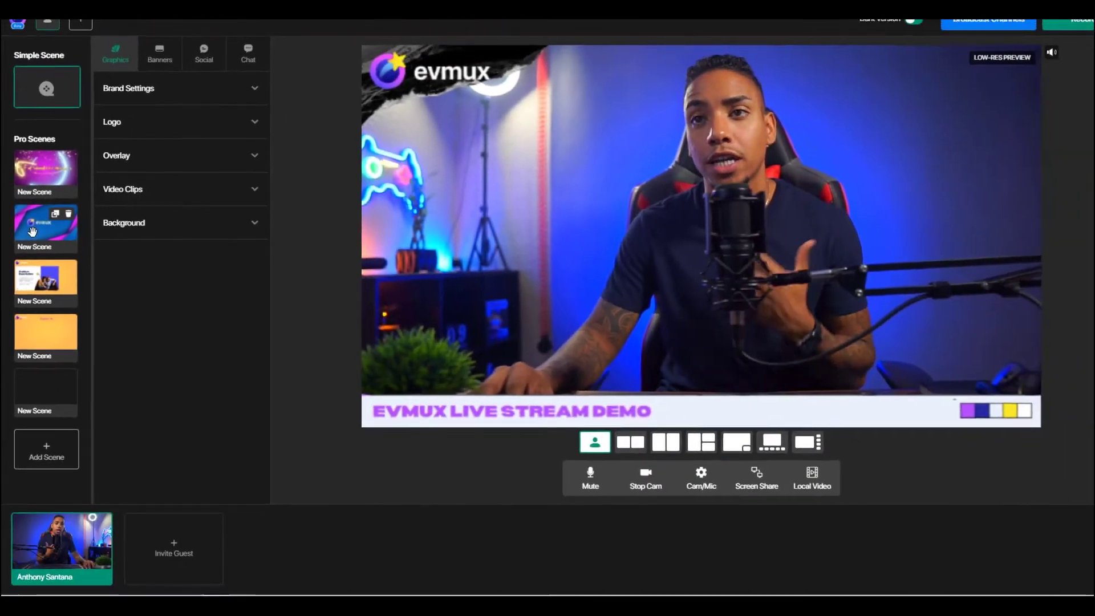
pyautogui.click(71, 303)
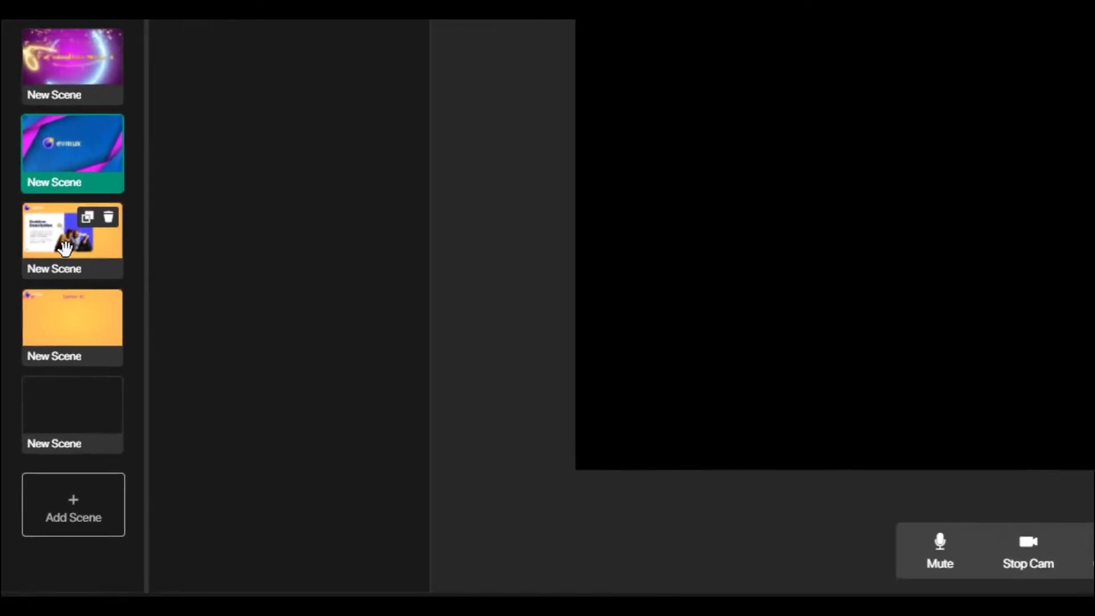
pyautogui.click(65, 248)
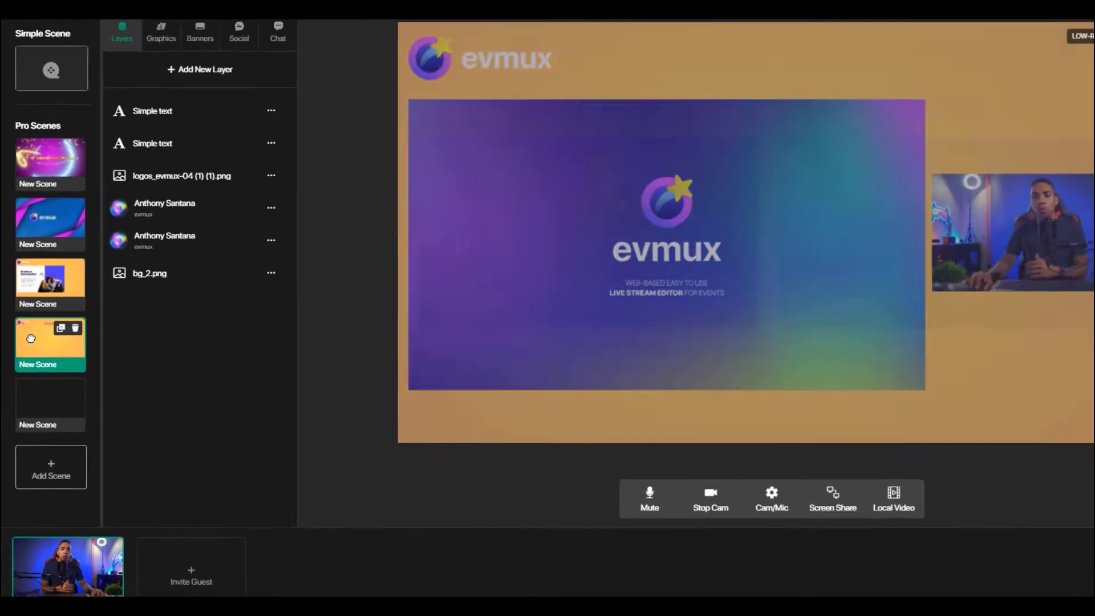
# Check the Speaker #1/#2 and slideshow scenes, then return to the full-screen camera scene
pyautogui.click(50, 326)
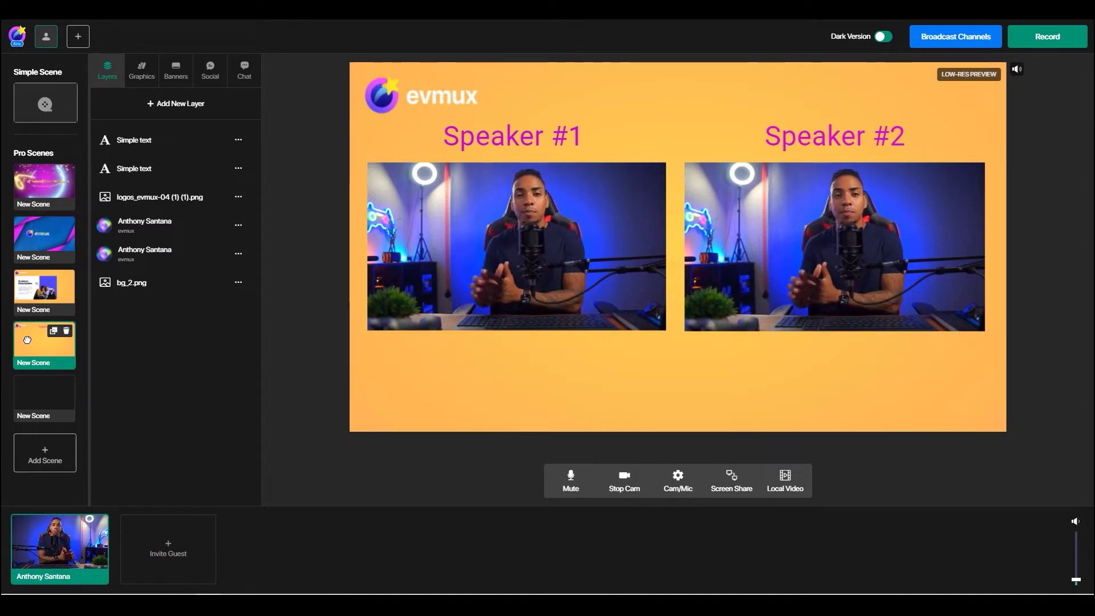
pyautogui.click(59, 285)
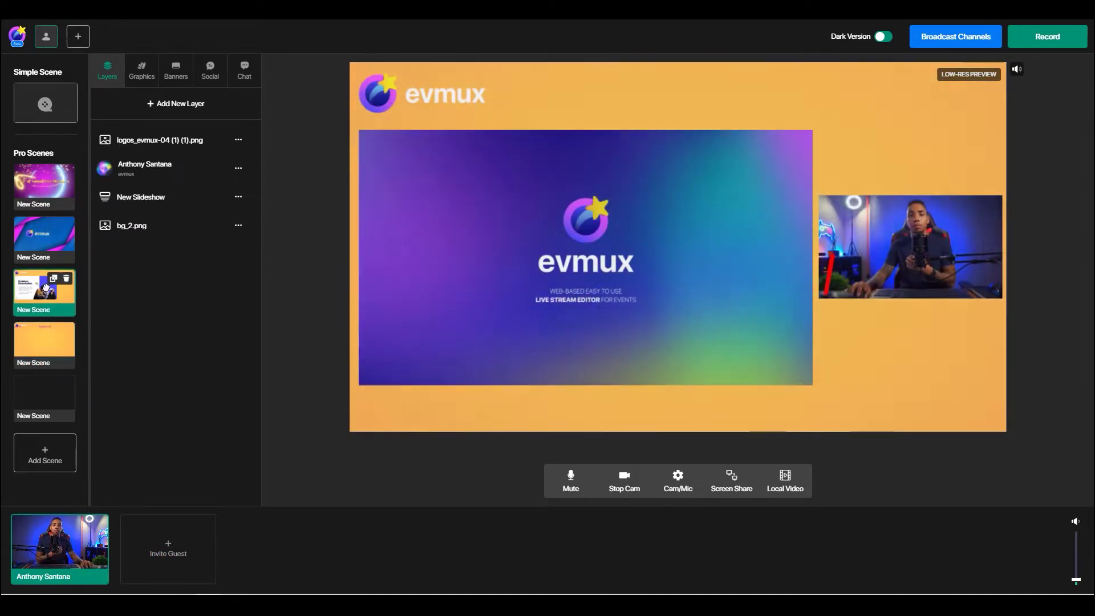
pyautogui.click(43, 111)
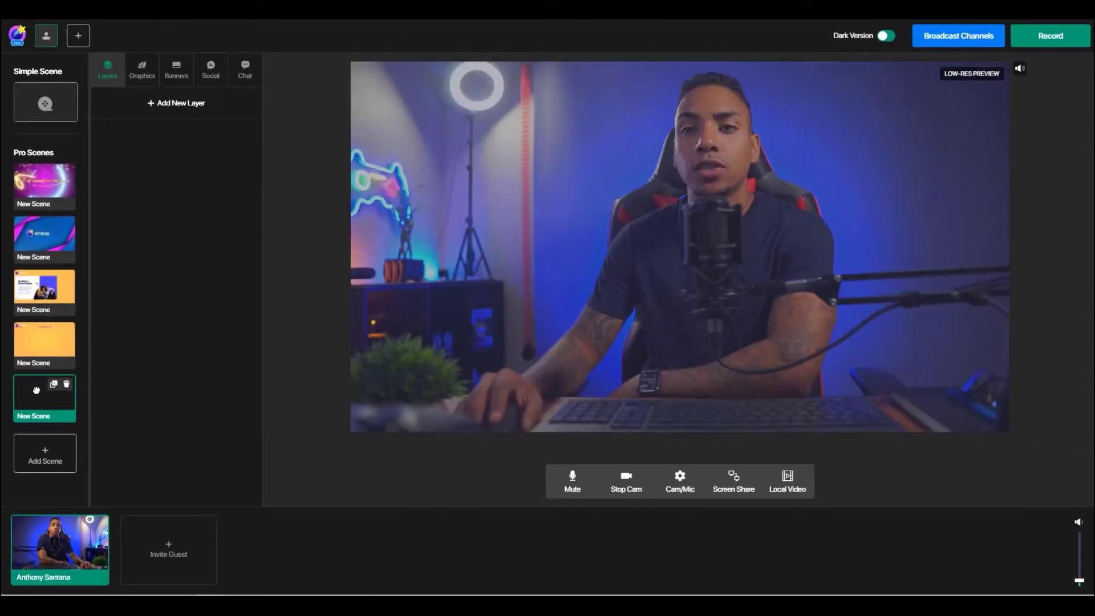
# Select the last New Scene and choose a Speaker layer under Capture
pyautogui.click(90, 432)
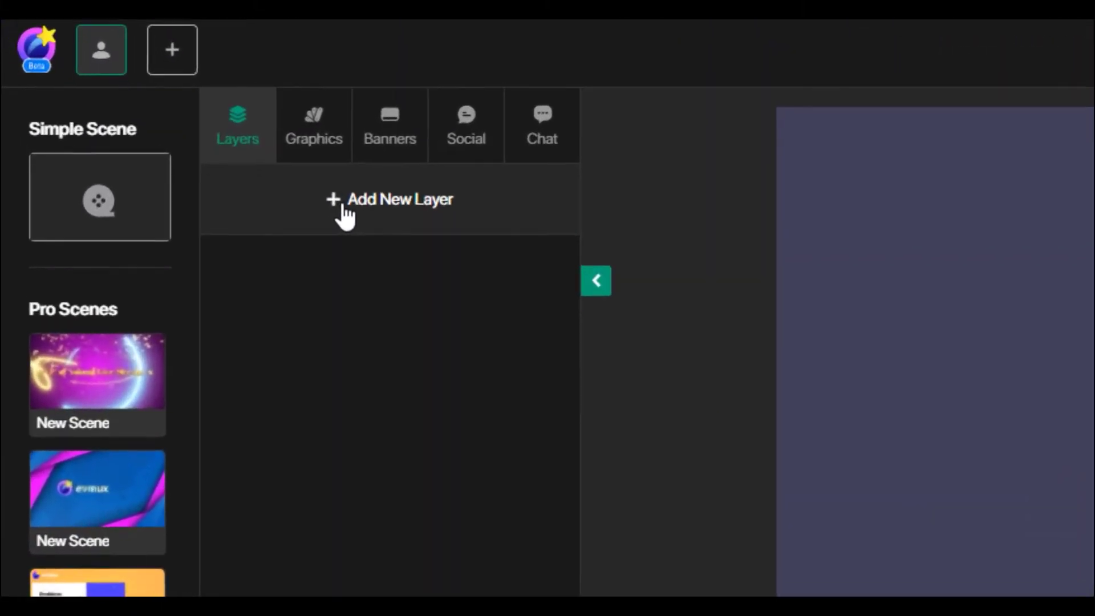
pyautogui.click(159, 108)
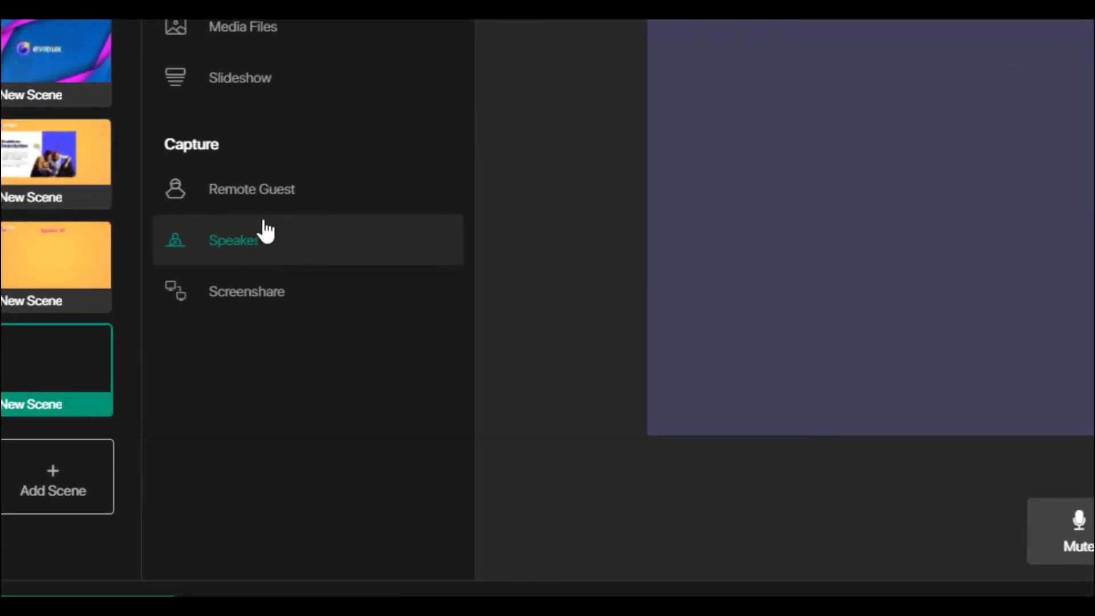
pyautogui.click(267, 234)
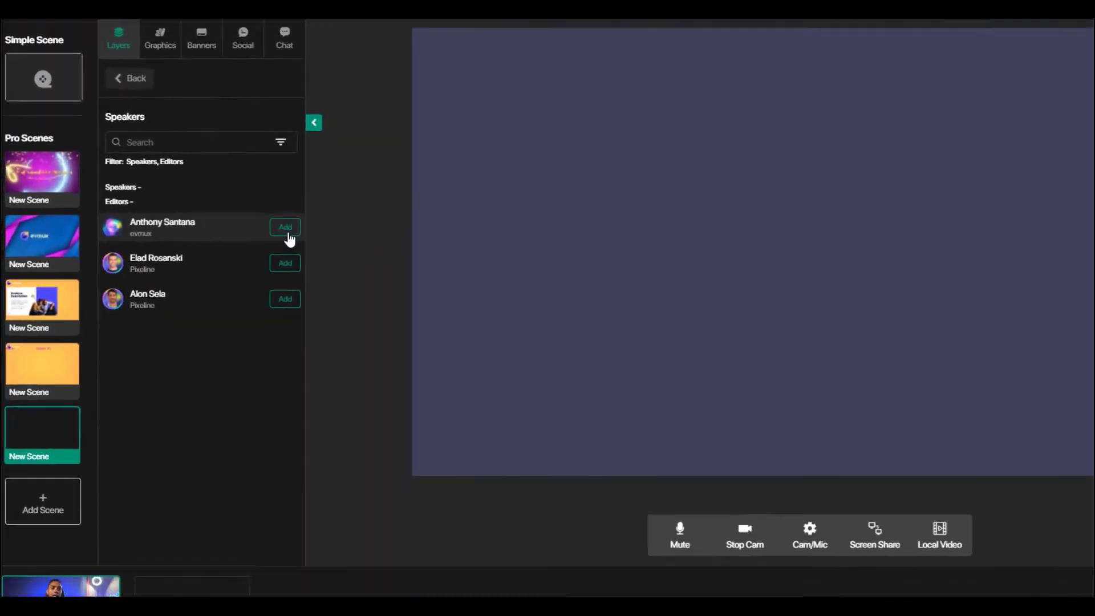
# Add the speaker's camera, shrink it to about half size and move it lower left
pyautogui.click(418, 234)
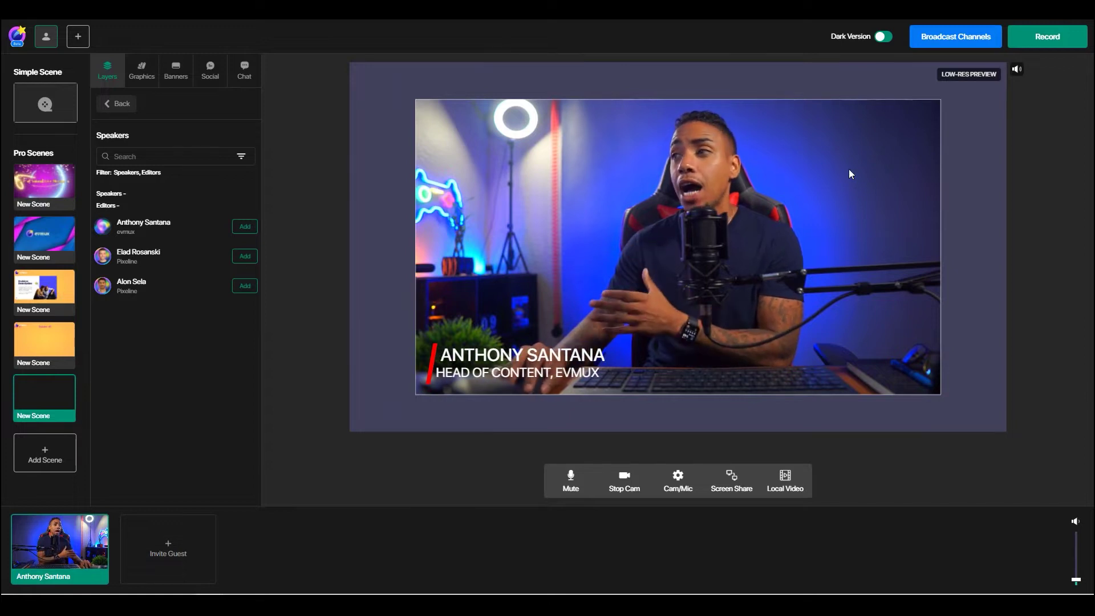
pyautogui.moveTo(922, 126)
pyautogui.moveTo(936, 104); pyautogui.dragTo(652, 241)
pyautogui.moveTo(503, 307); pyautogui.dragTo(451, 324)
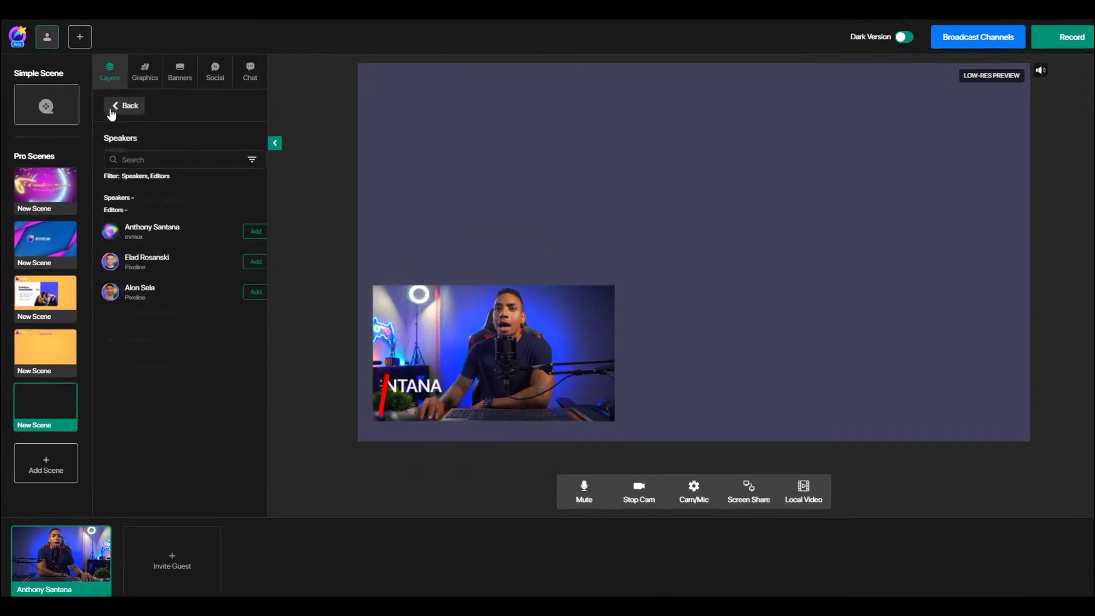
pyautogui.click(122, 106)
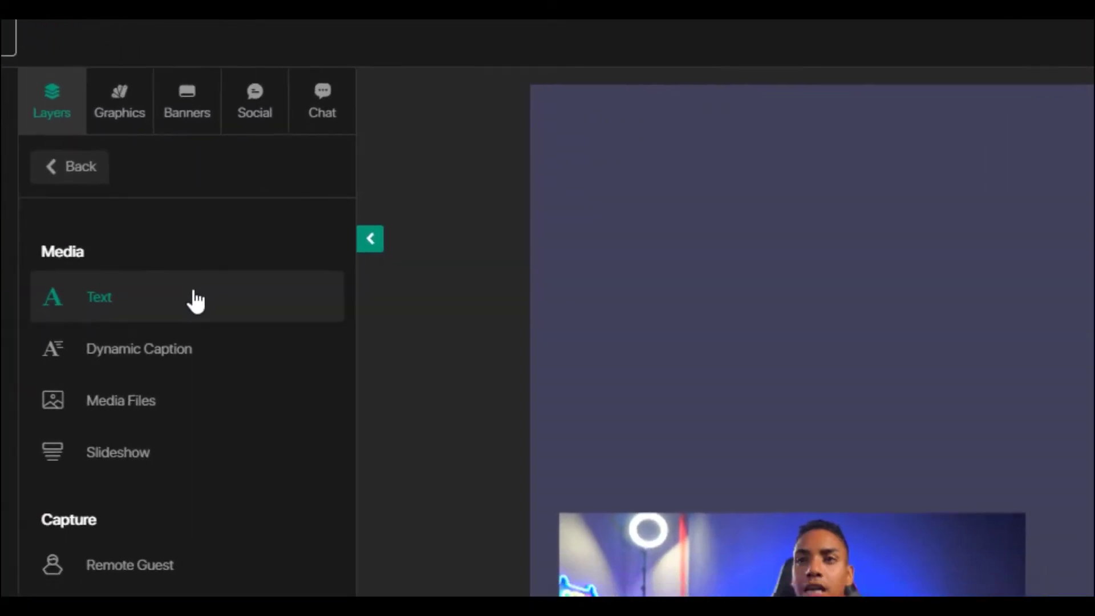
# Add a text layer and change its wording to 'Live Demo'
pyautogui.click(387, 345)
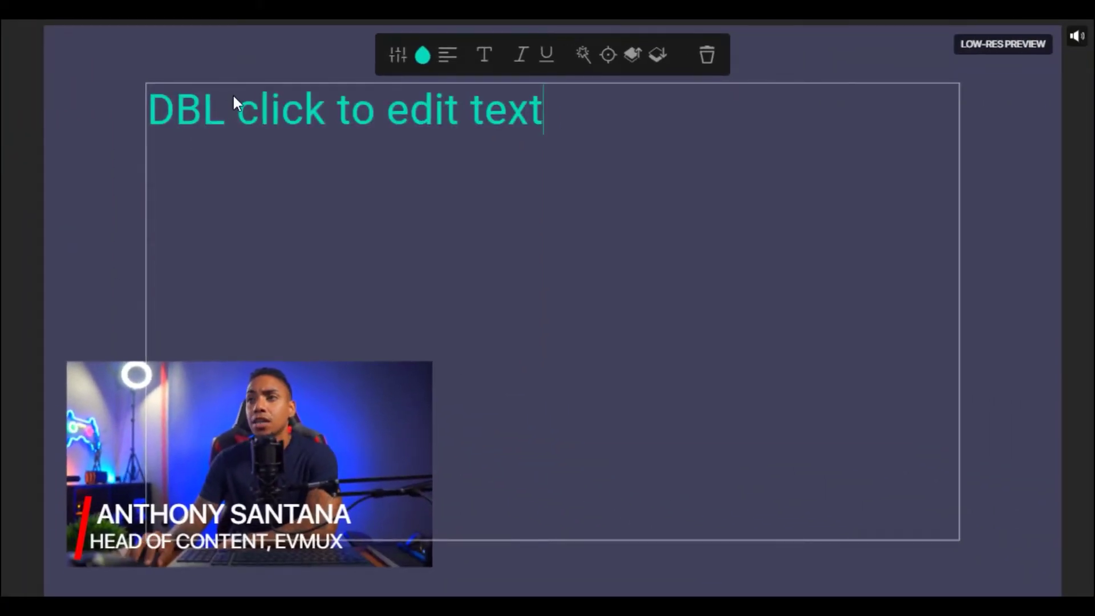
pyautogui.doubleClick(233, 93)
pyautogui.click(234, 95)
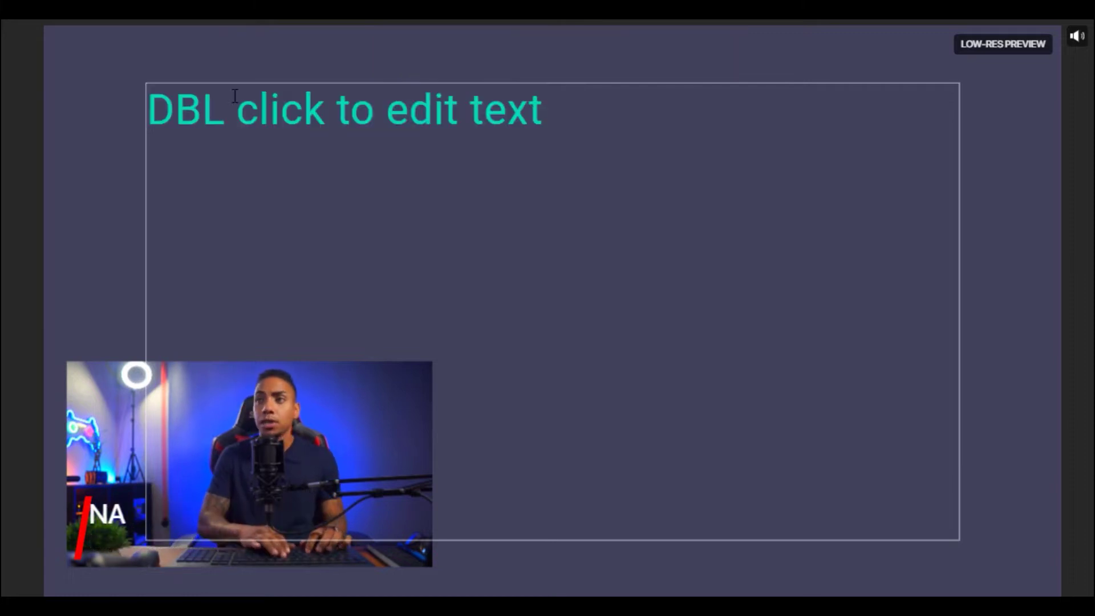
pyautogui.hotkey('ctrl', 'a')
pyautogui.write('L')
pyautogui.write('ive Deom')
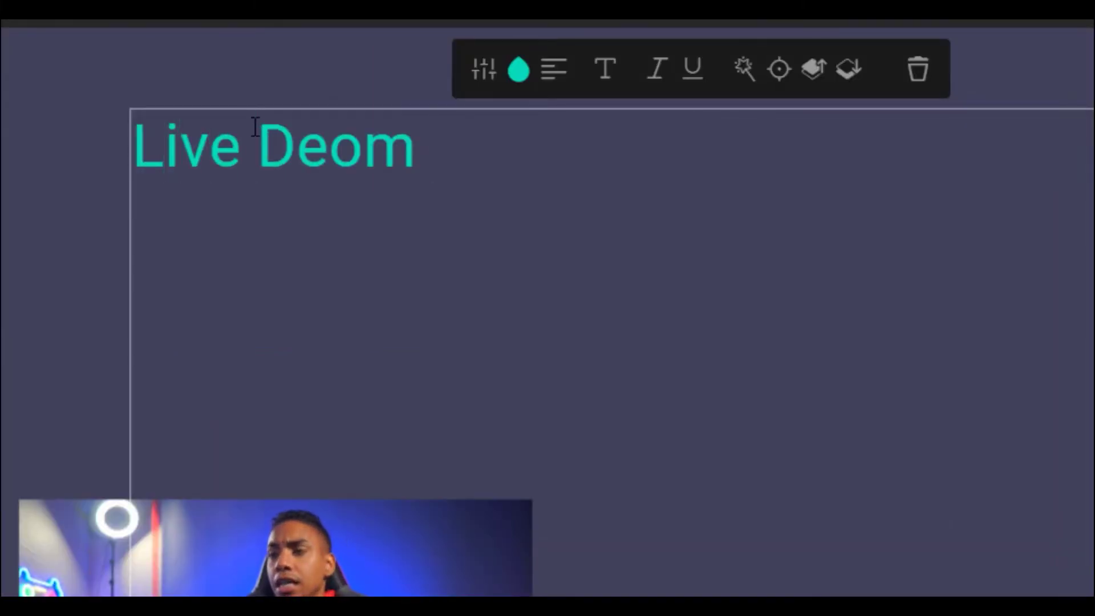
pyautogui.press('BackSpace')
pyautogui.press('BackSpace')
pyautogui.write('mo')
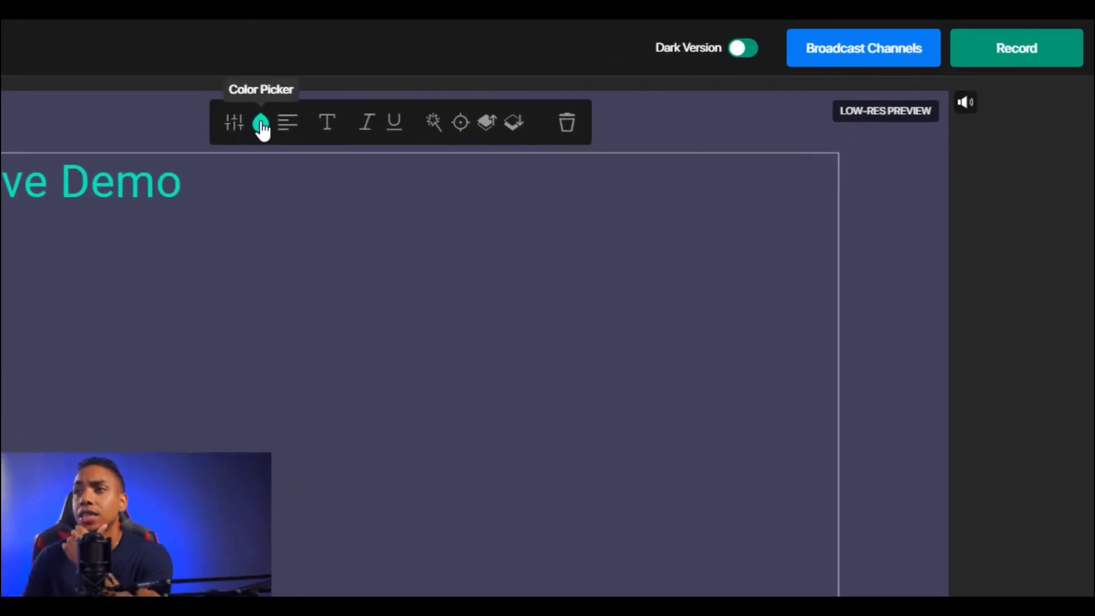
# Colour the Live Demo text magenta #D807D5 and nudge its position
pyautogui.click(594, 81)
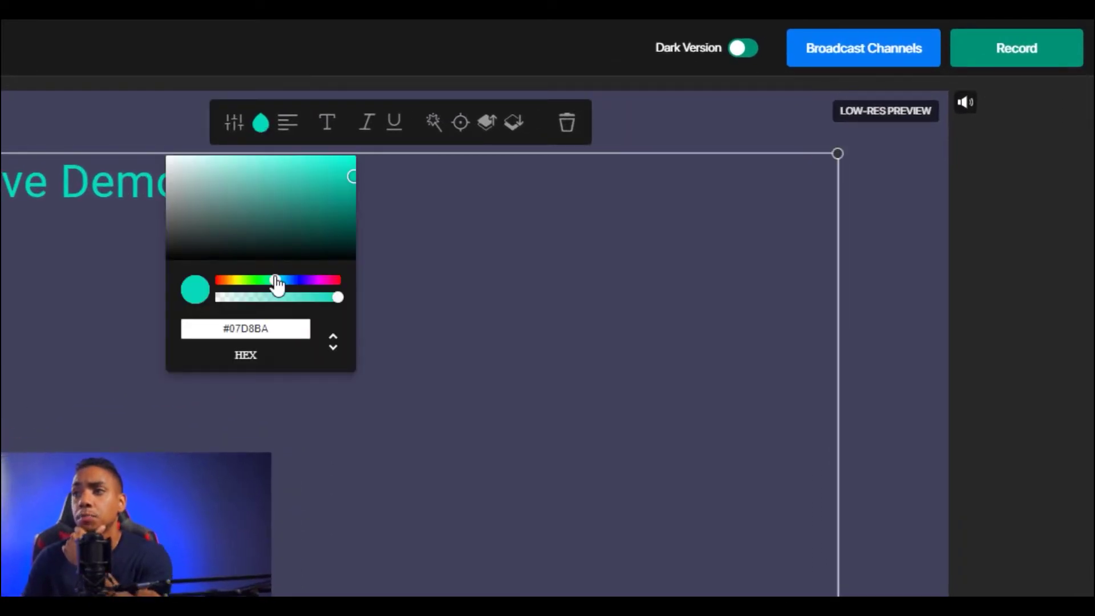
pyautogui.moveTo(276, 282); pyautogui.dragTo(327, 288)
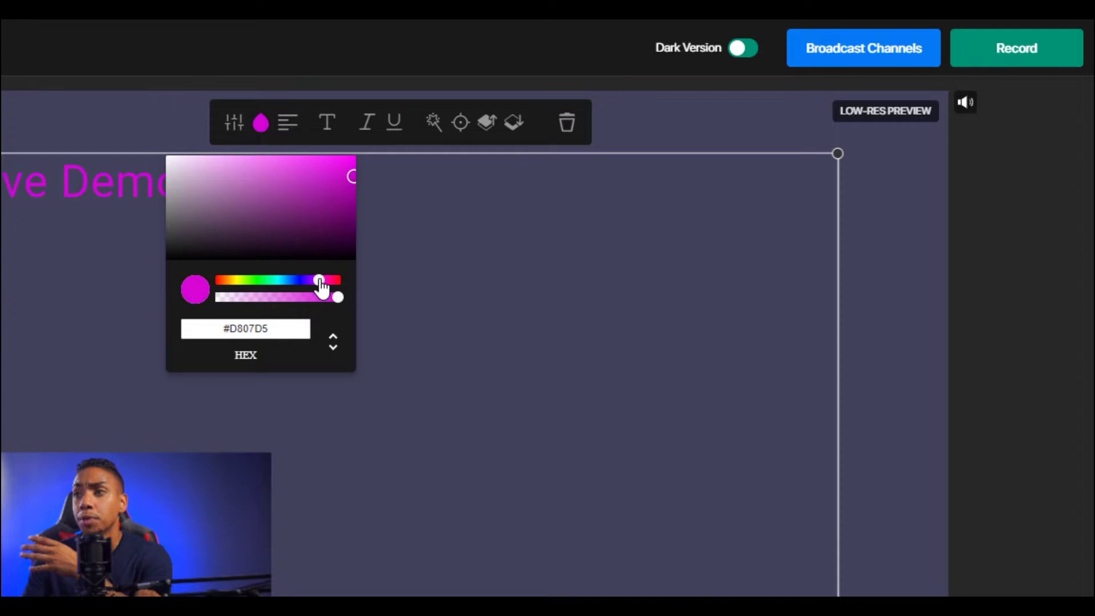
pyautogui.click(14, 218)
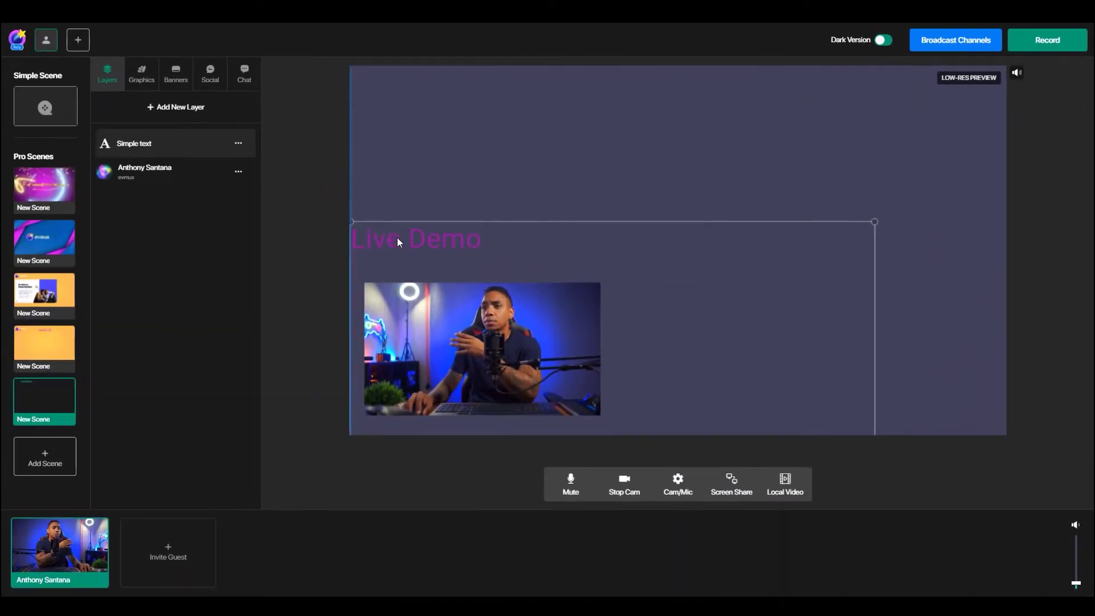
pyautogui.moveTo(398, 238); pyautogui.dragTo(409, 264)
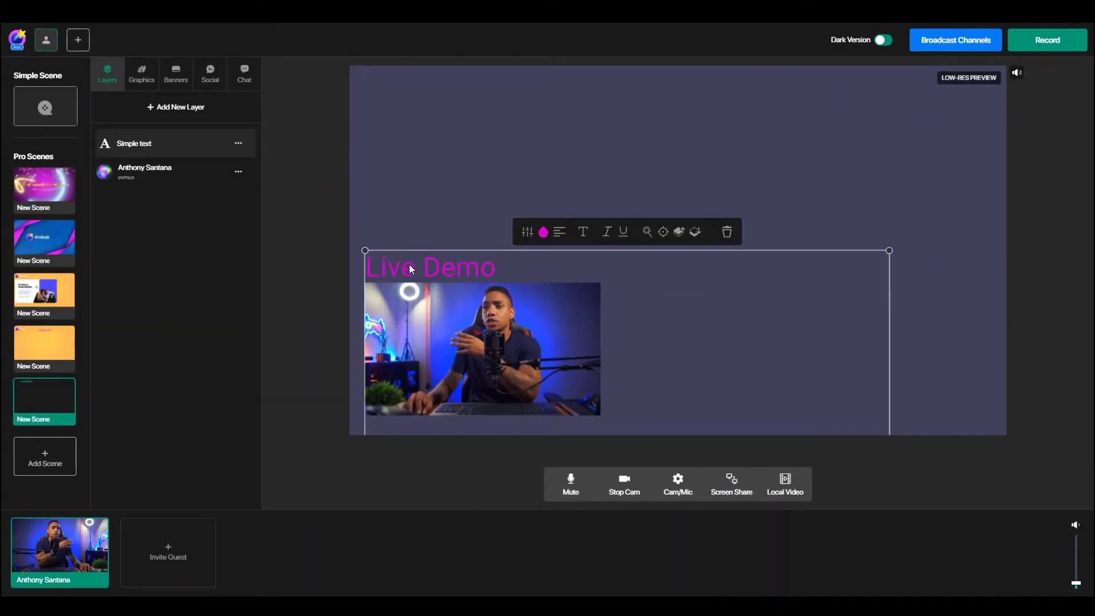
# Add the bokeh image bg_1.png from Media Files as a new scene layer
pyautogui.click(219, 227)
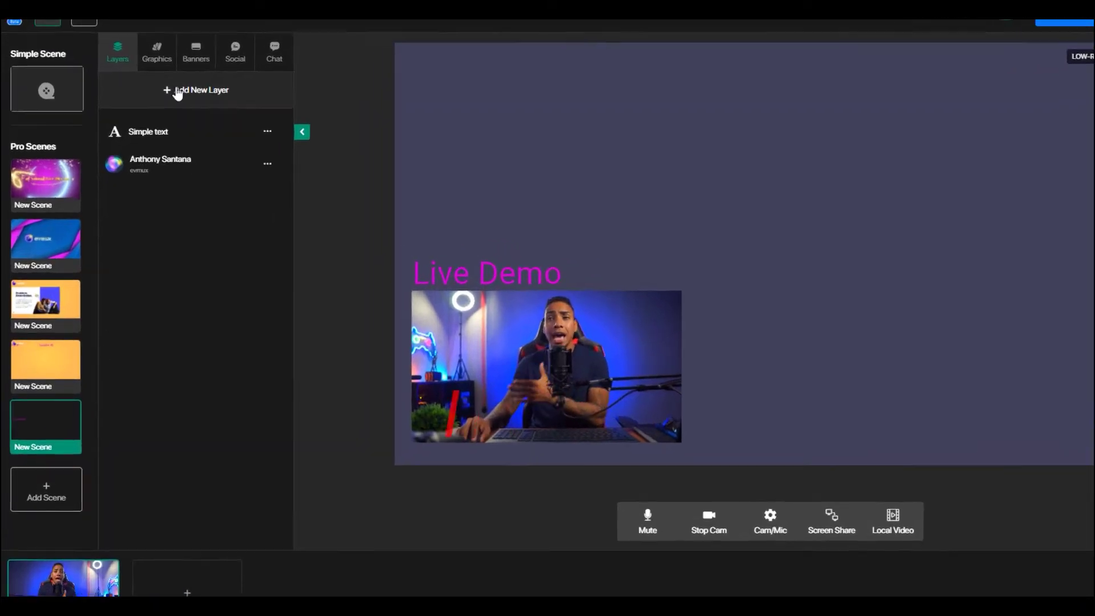
pyautogui.click(161, 108)
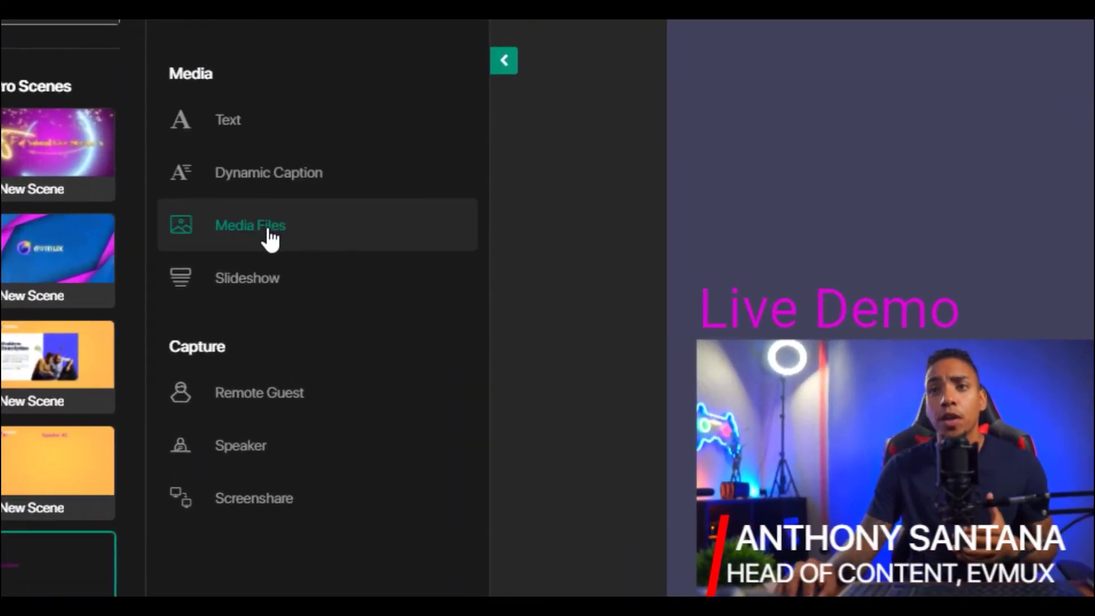
pyautogui.click(269, 238)
pyautogui.scroll(-5, 348, 403)
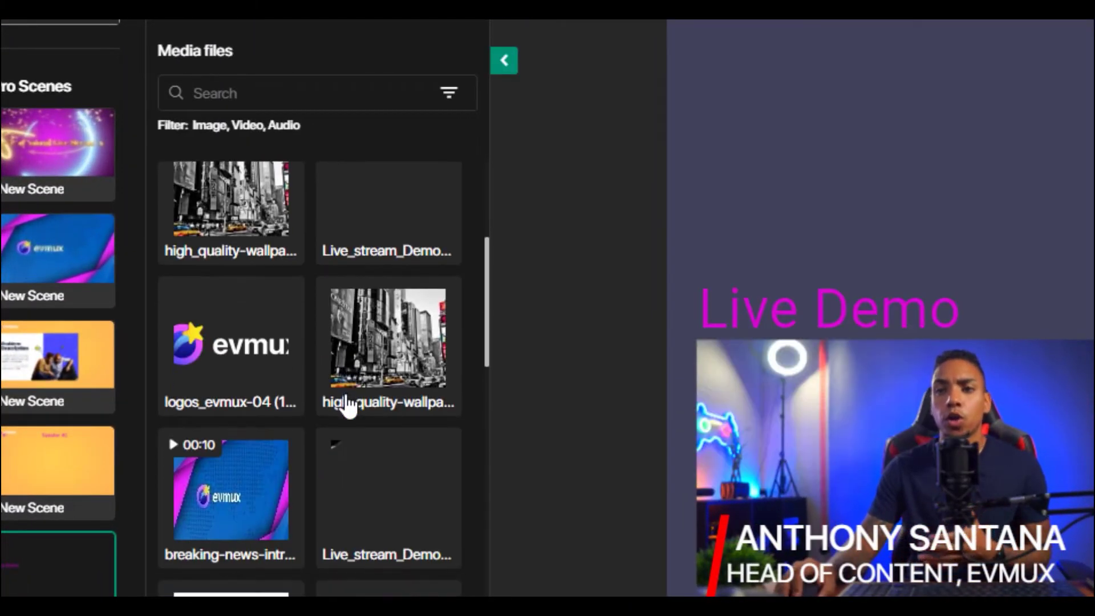
pyautogui.scroll(-10, 342, 408)
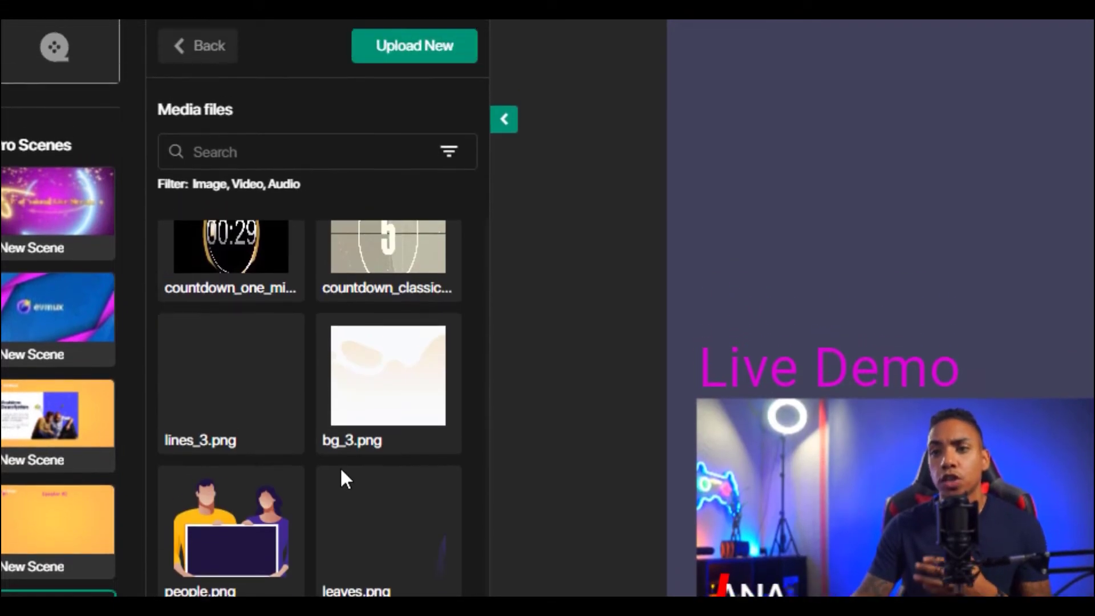
pyautogui.scroll(3, 341, 467)
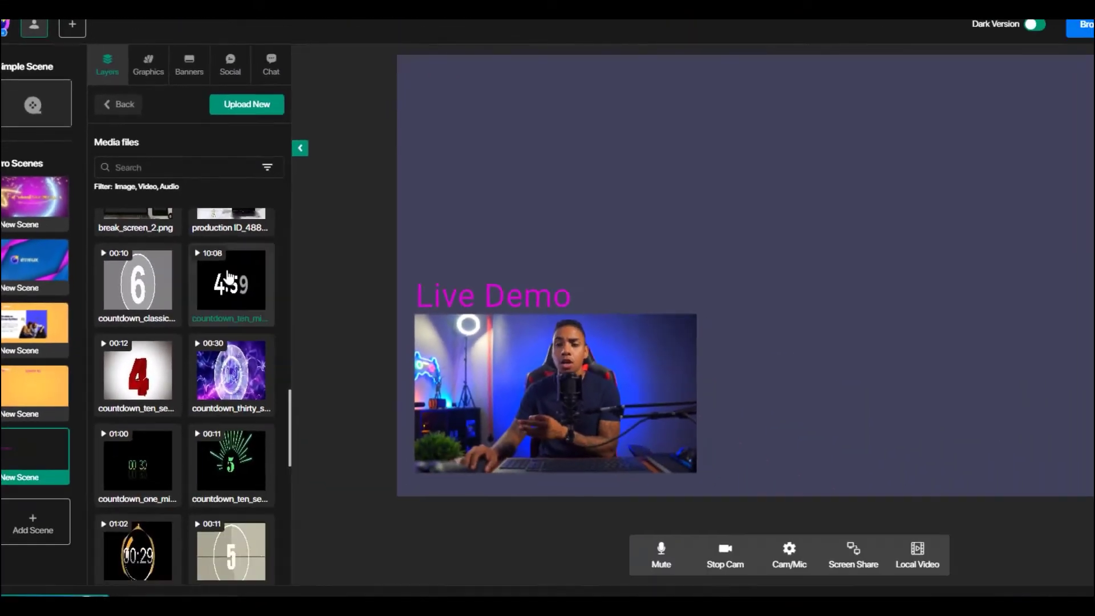
pyautogui.scroll(-5, 382, 432)
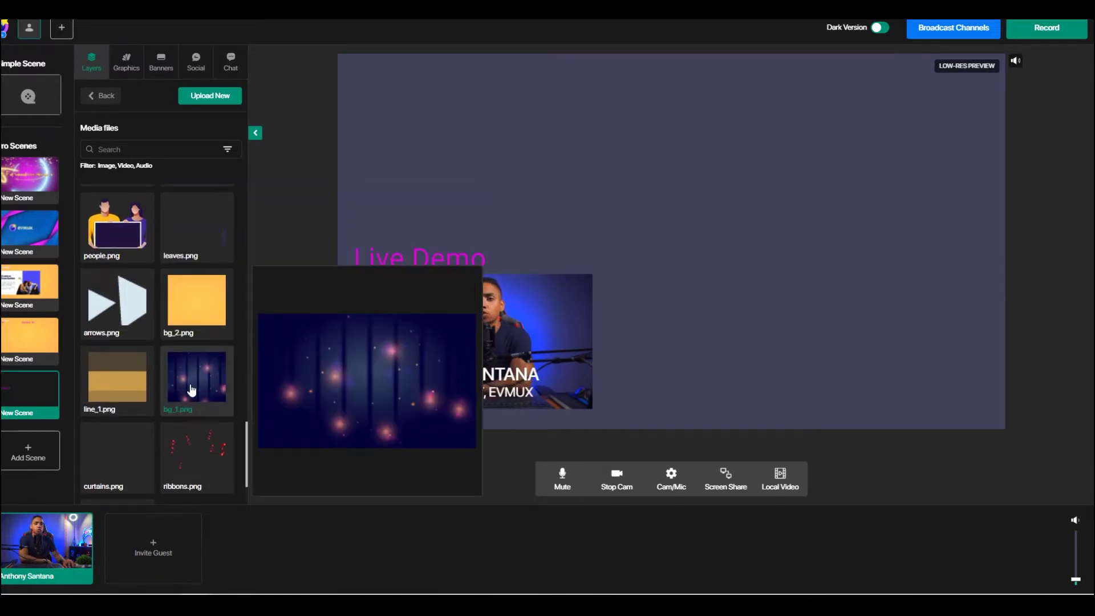
pyautogui.click(191, 381)
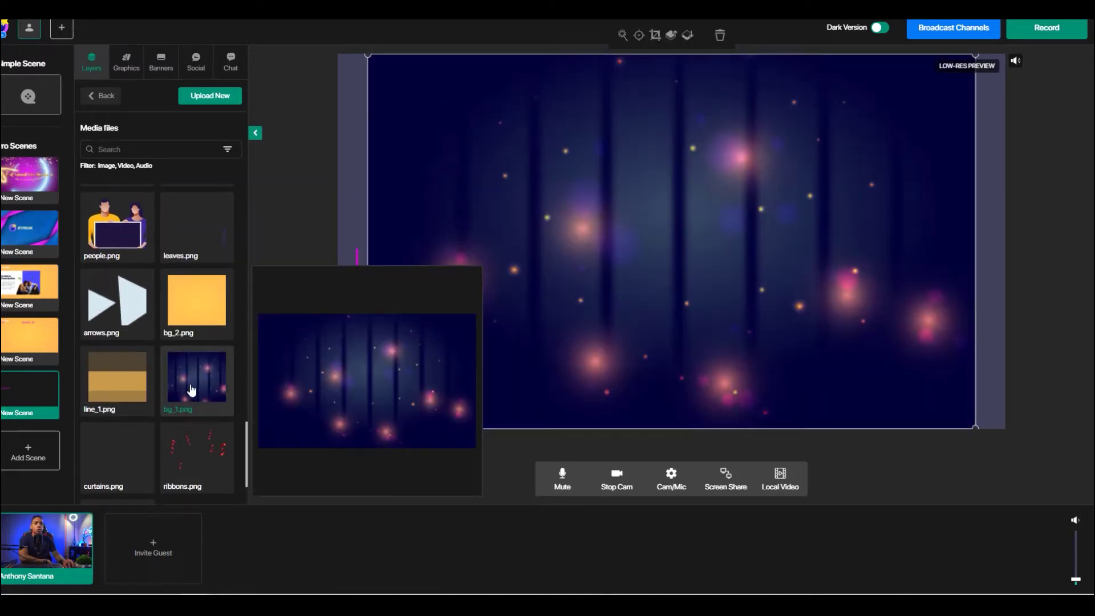
pyautogui.click(314, 210)
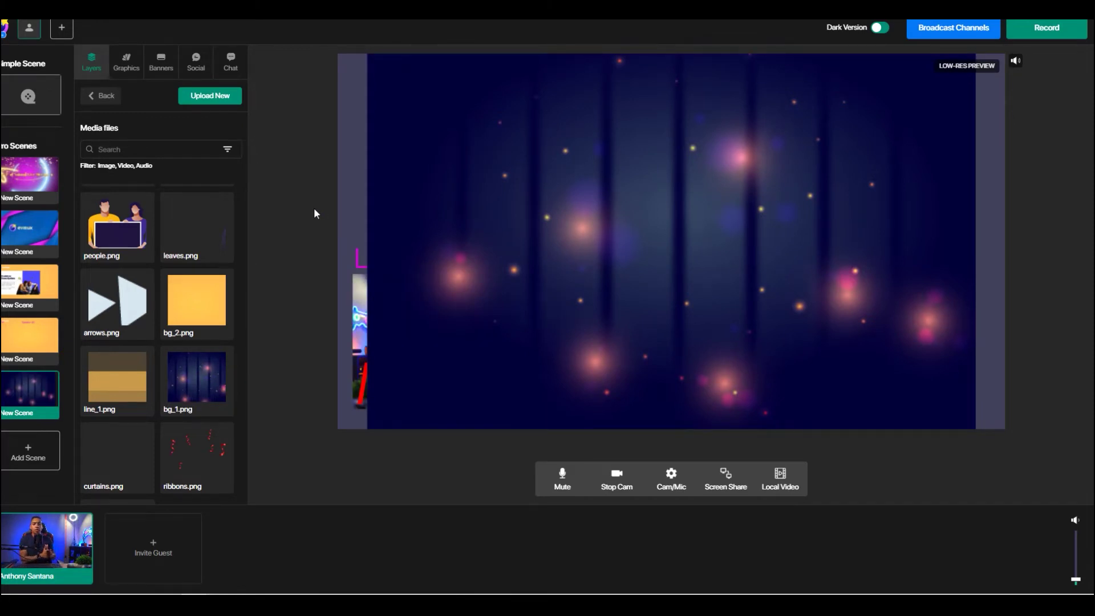
pyautogui.click(120, 101)
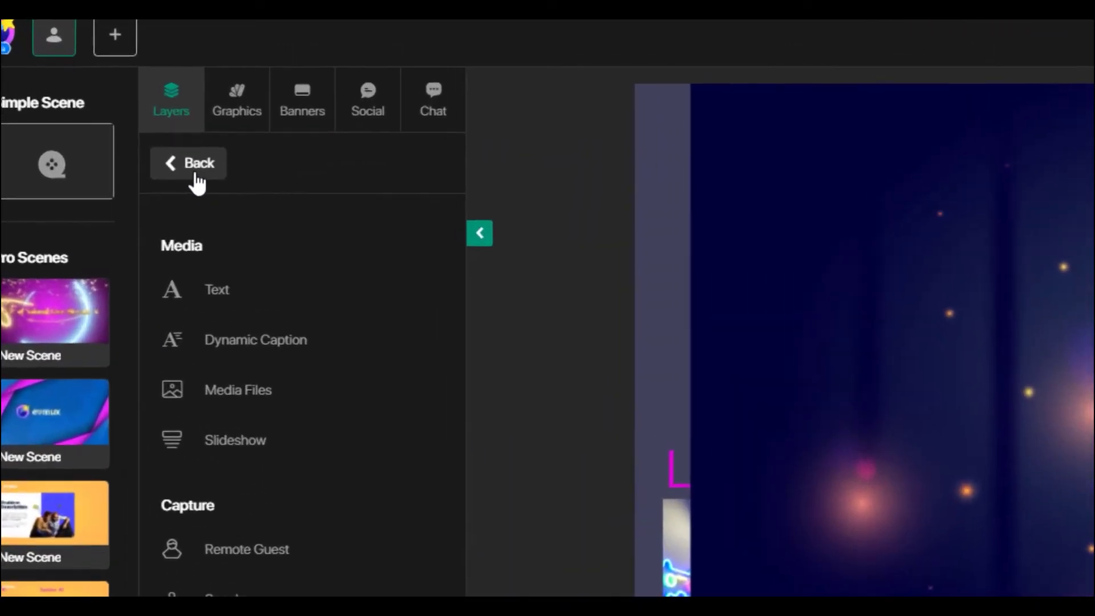
pyautogui.click(104, 98)
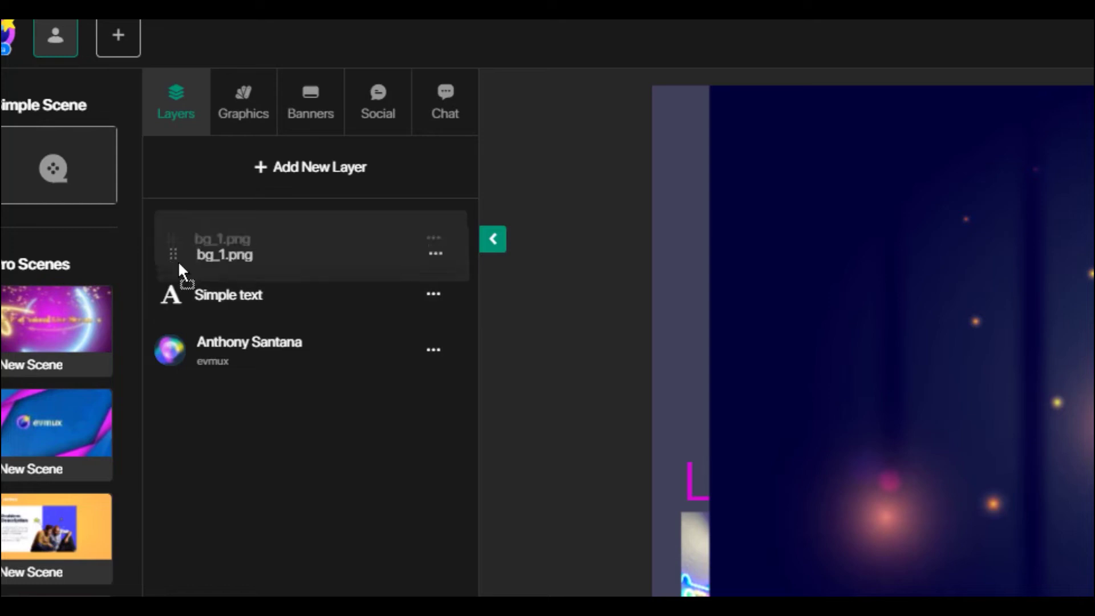
# Move bg_1.png beneath the speaker camera layer and stretch it to both canvas edges
pyautogui.moveTo(178, 261); pyautogui.dragTo(180, 383)
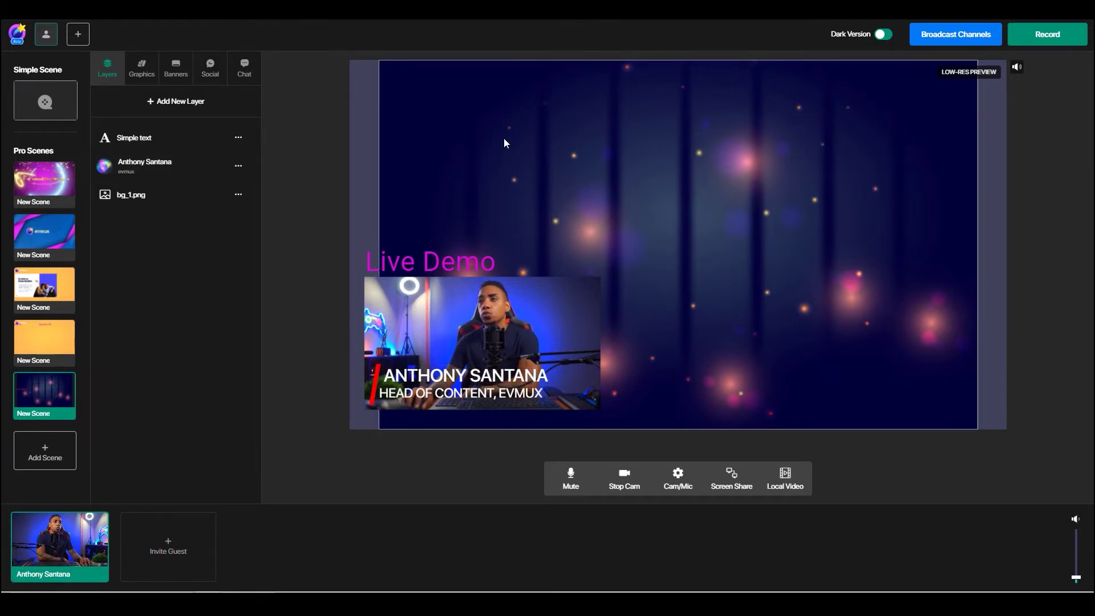
pyautogui.click(632, 113)
pyautogui.moveTo(376, 65); pyautogui.dragTo(340, 62)
pyautogui.click(340, 63)
pyautogui.click(957, 128)
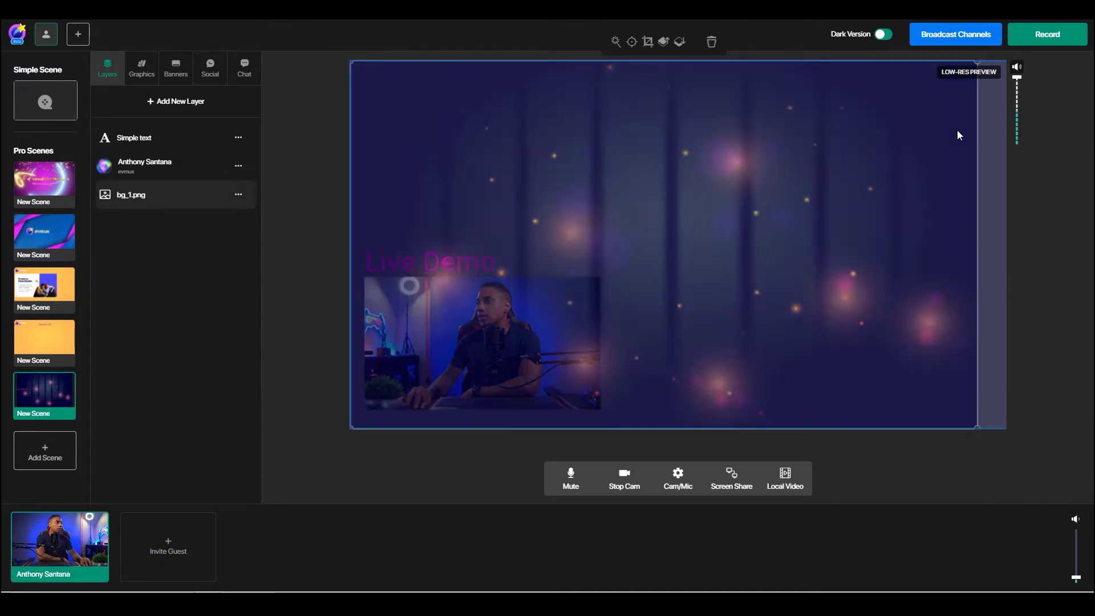
pyautogui.moveTo(977, 125); pyautogui.dragTo(1007, 125)
pyautogui.click(1016, 68)
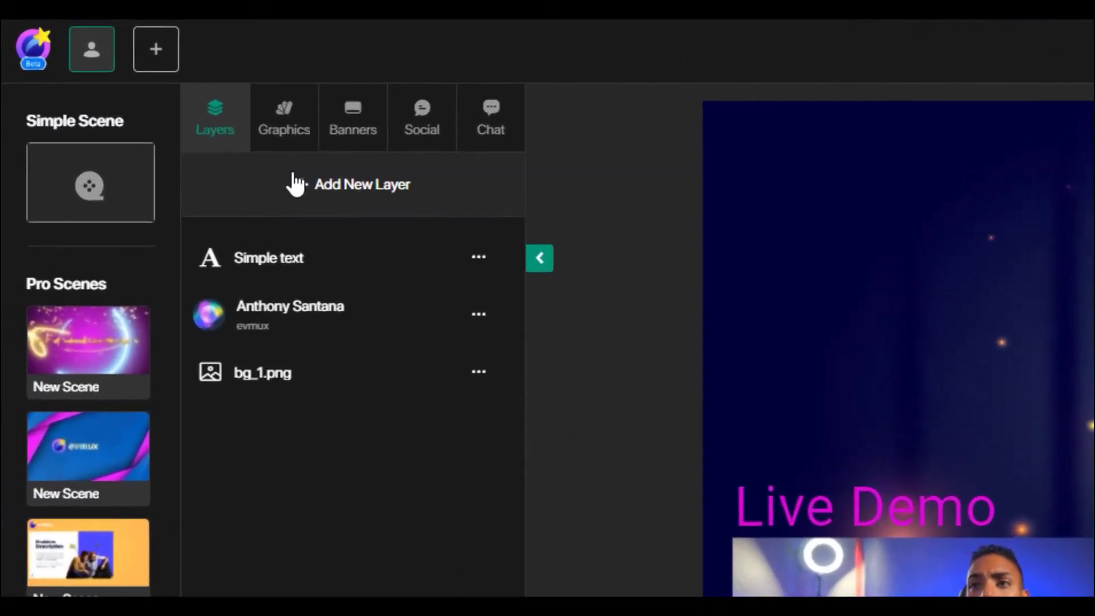
# Add the evmux slideshow, shrink it and place it at the canvas's upper right
pyautogui.click(296, 183)
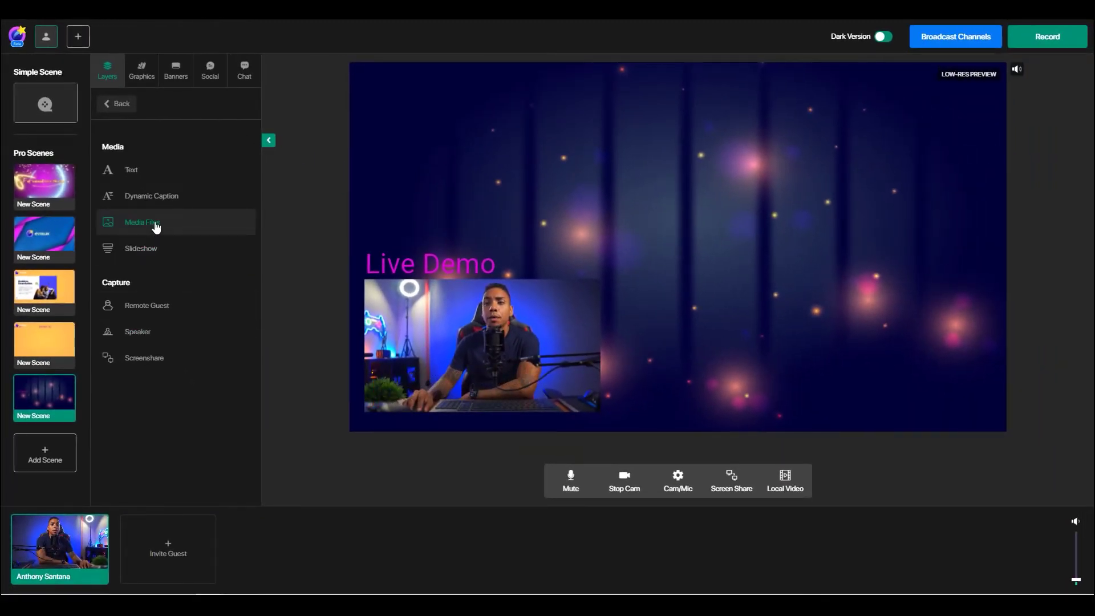
pyautogui.click(151, 249)
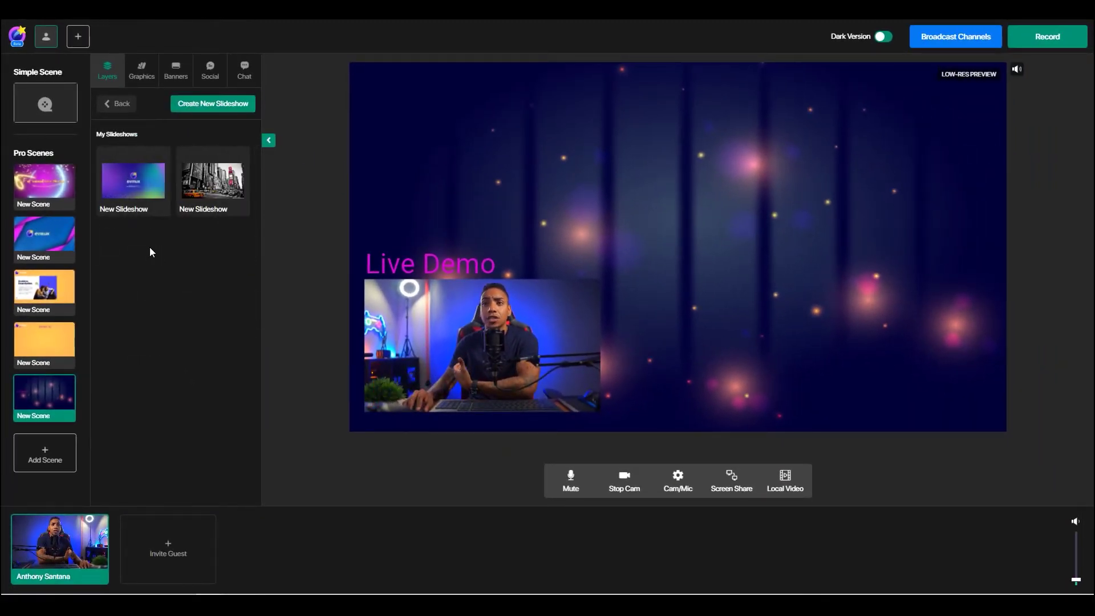
pyautogui.click(151, 210)
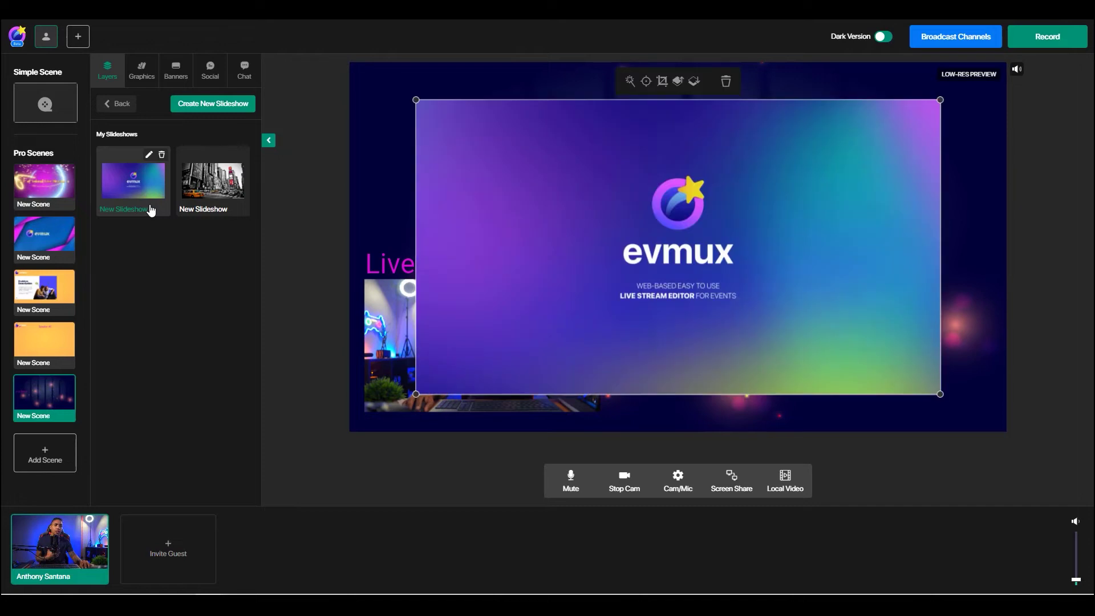
pyautogui.moveTo(413, 394); pyautogui.dragTo(616, 284)
pyautogui.moveTo(784, 190); pyautogui.dragTo(801, 201)
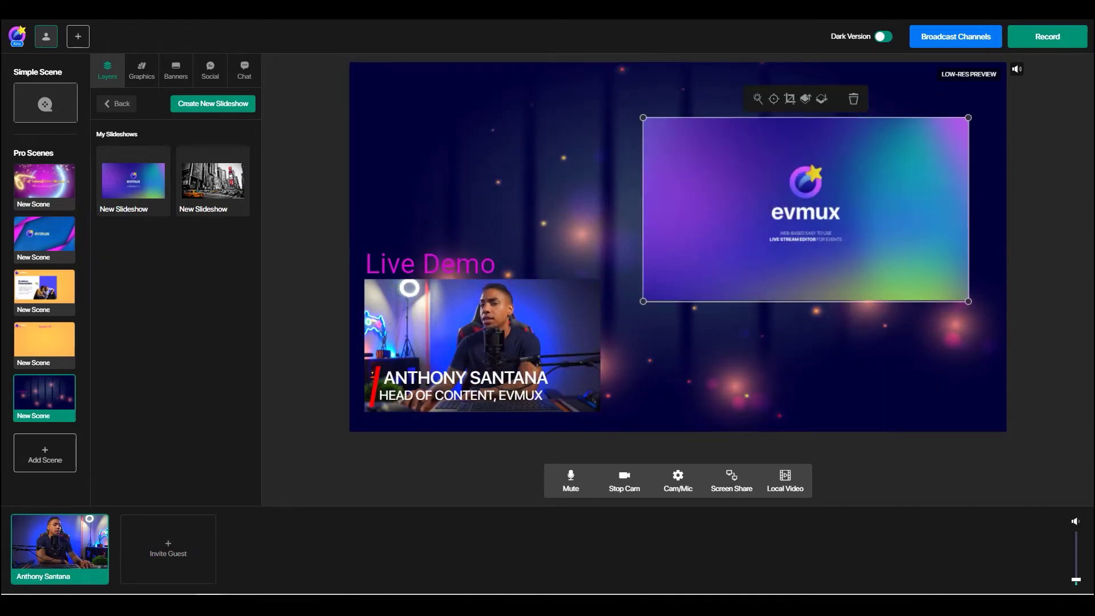
pyautogui.click(121, 103)
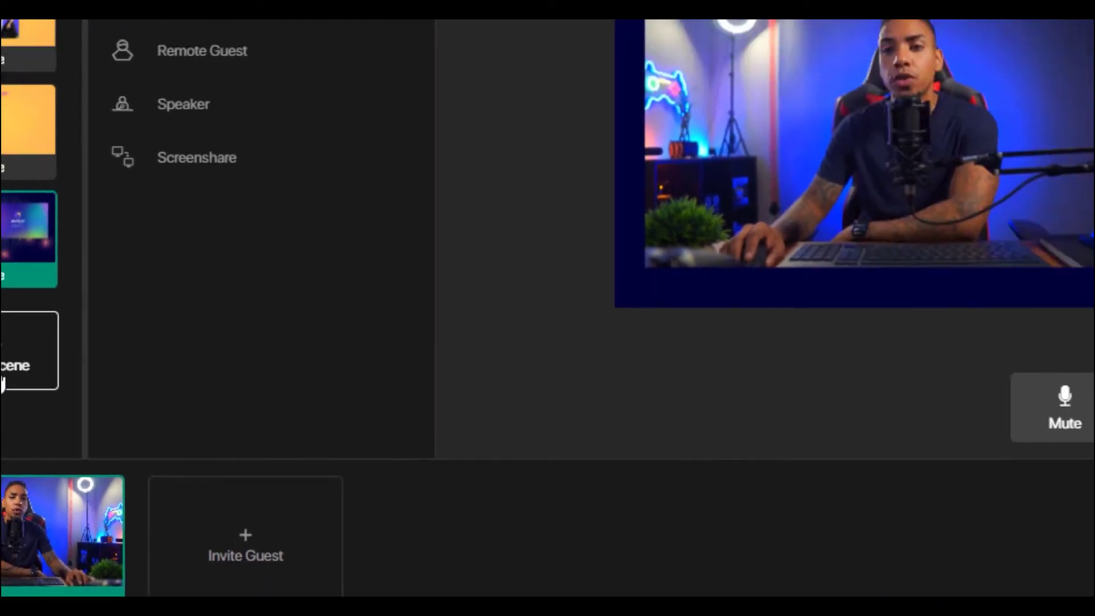
# Create another empty Pro Scene
pyautogui.click(114, 265)
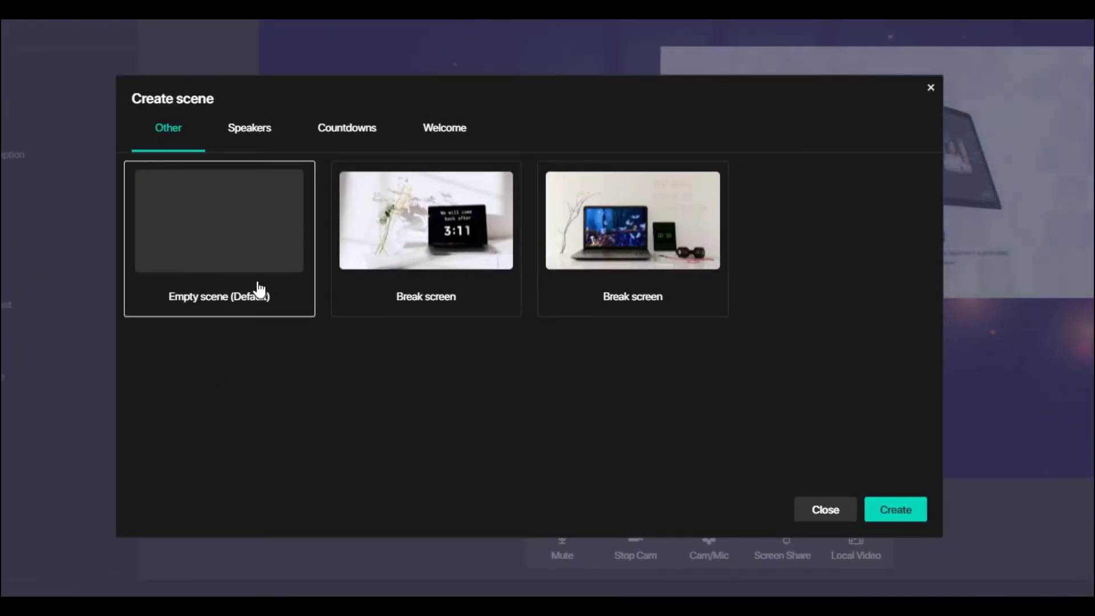
pyautogui.click(913, 511)
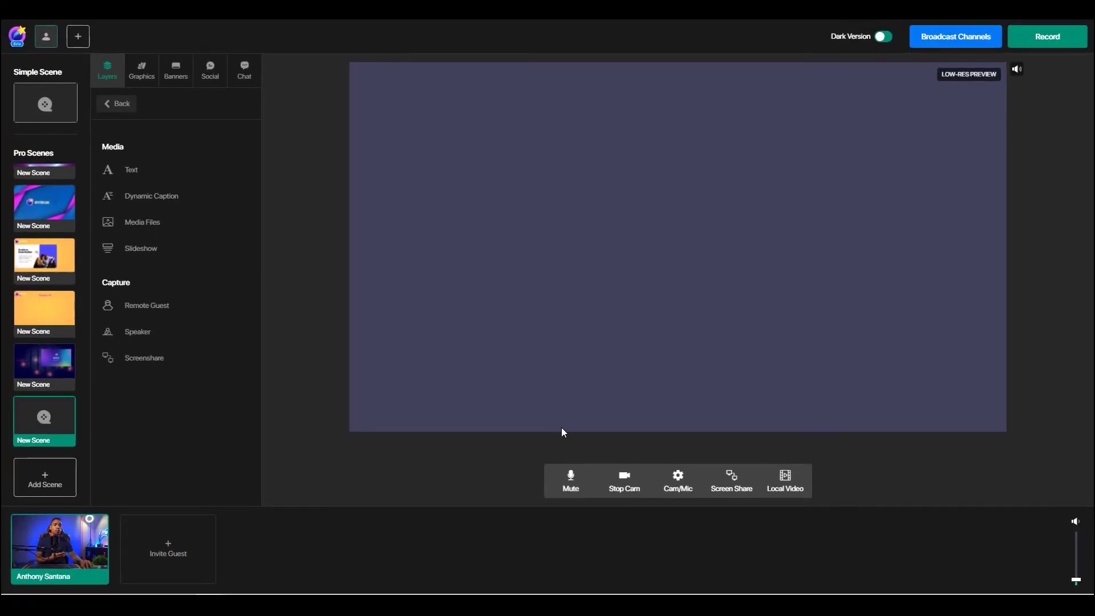
pyautogui.click(123, 105)
# Add the logo-reveal intro video from Media Files to the new scene
pyautogui.click(174, 104)
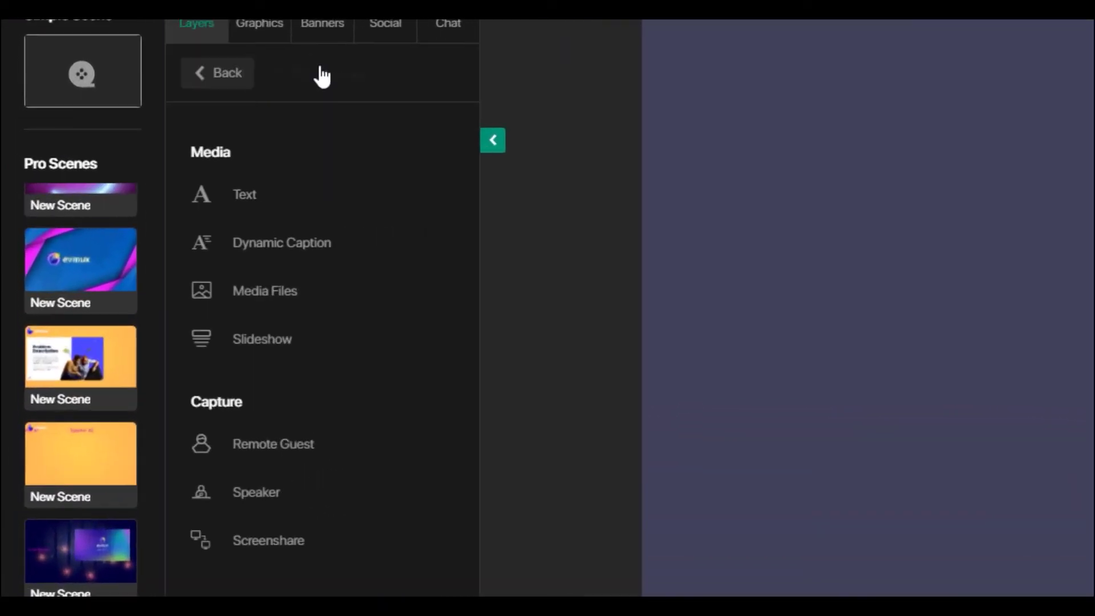
pyautogui.click(309, 303)
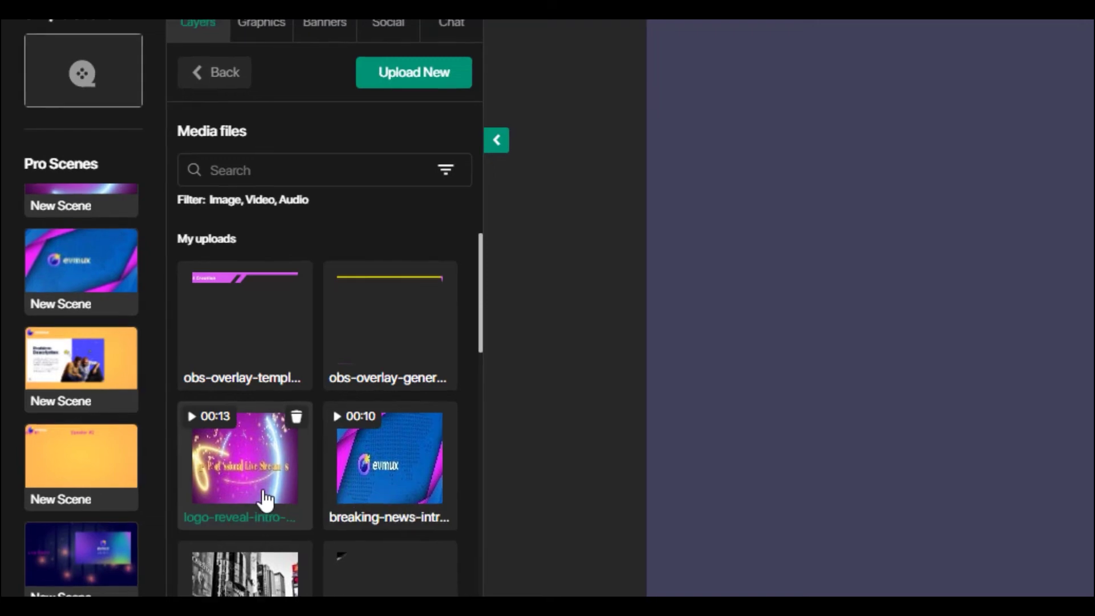
pyautogui.click(265, 501)
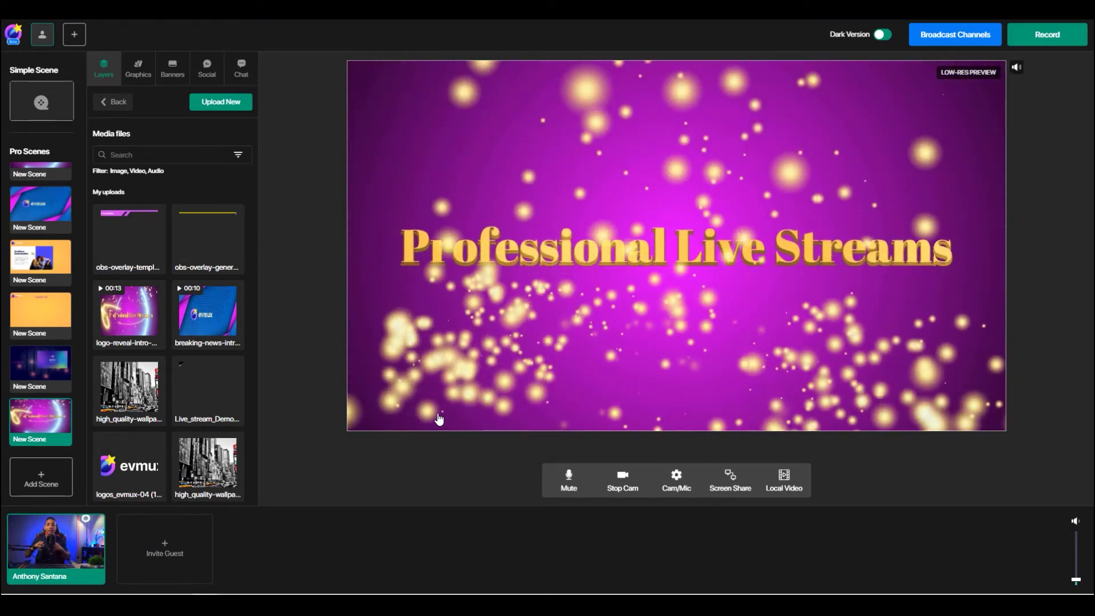
# Switch to the orange Speaker #1 and #2 scene and show its name-and-title caption banner
pyautogui.click(12, 314)
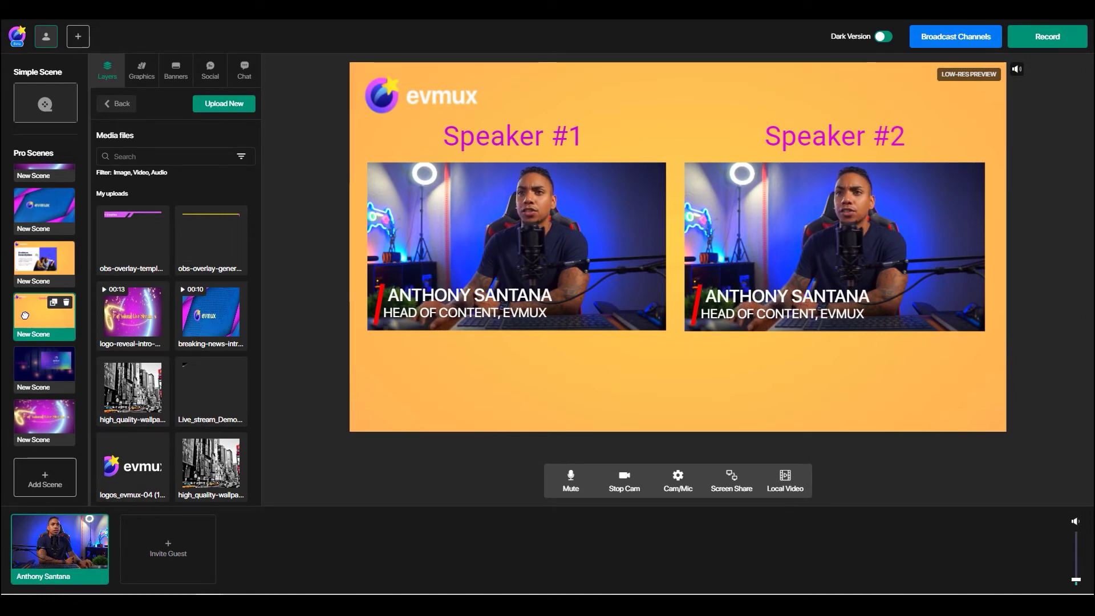
pyautogui.click(175, 70)
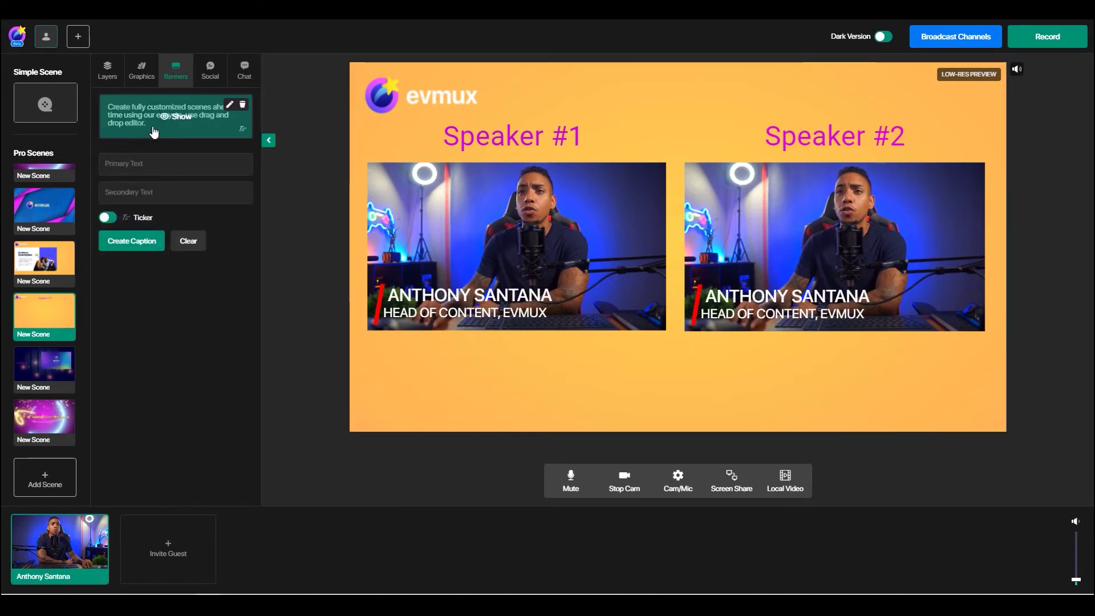